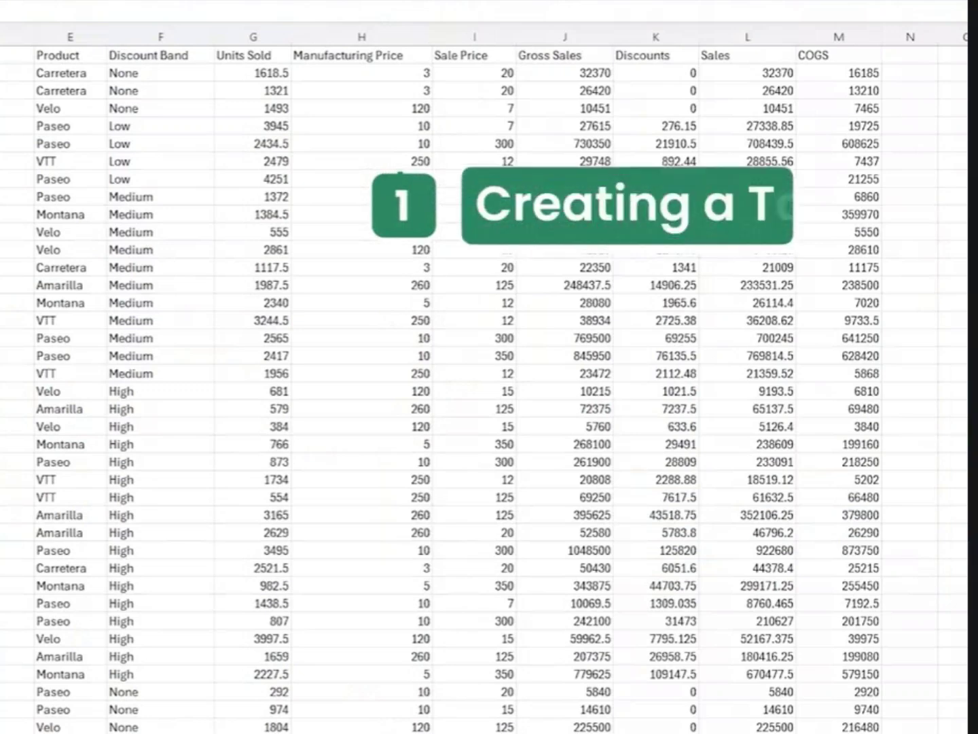
- Convert the sales range A4:M459 into a table with headers, creating the banded Table1
{"action": "key", "text": "ctrl+a"}
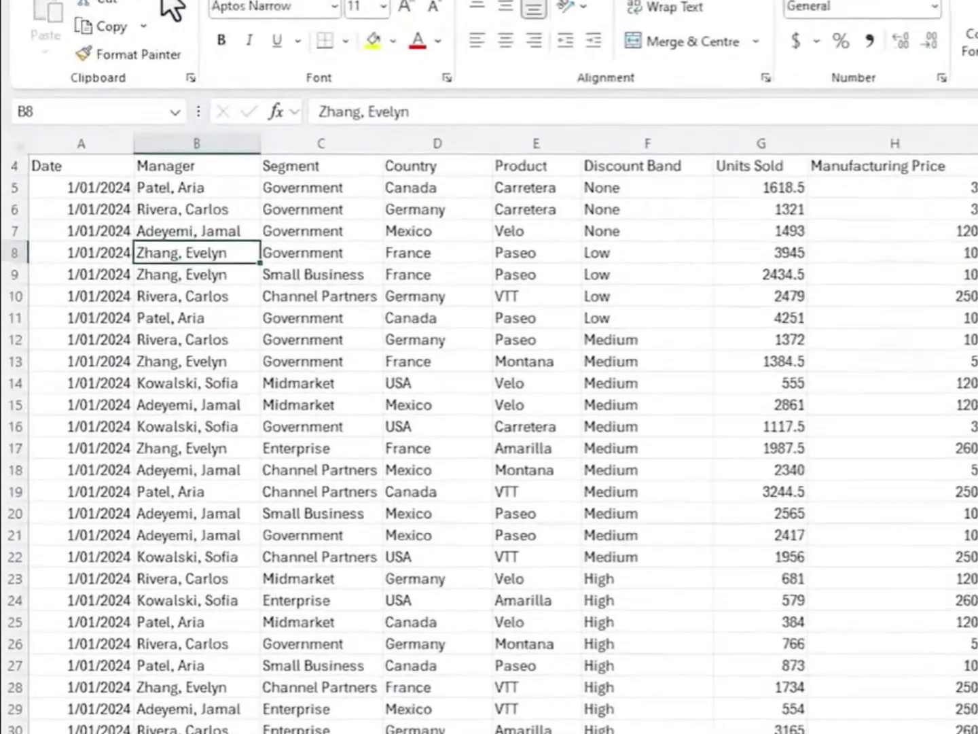
{"action": "left_click", "coordinate": [178, 21]}
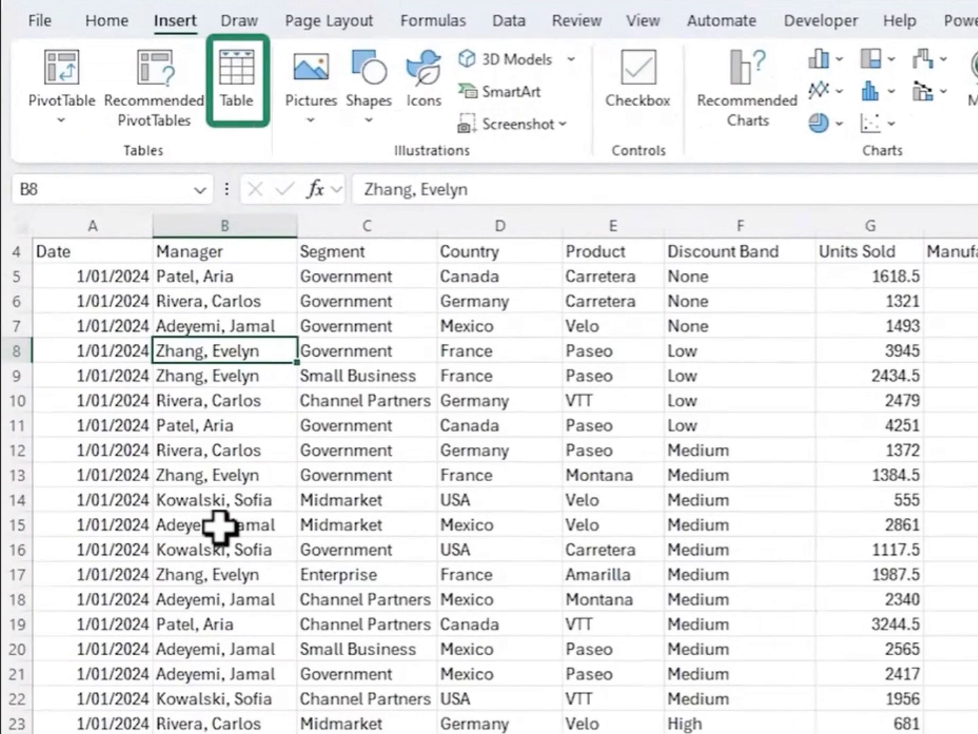
{"action": "key", "text": "ctrl+t"}
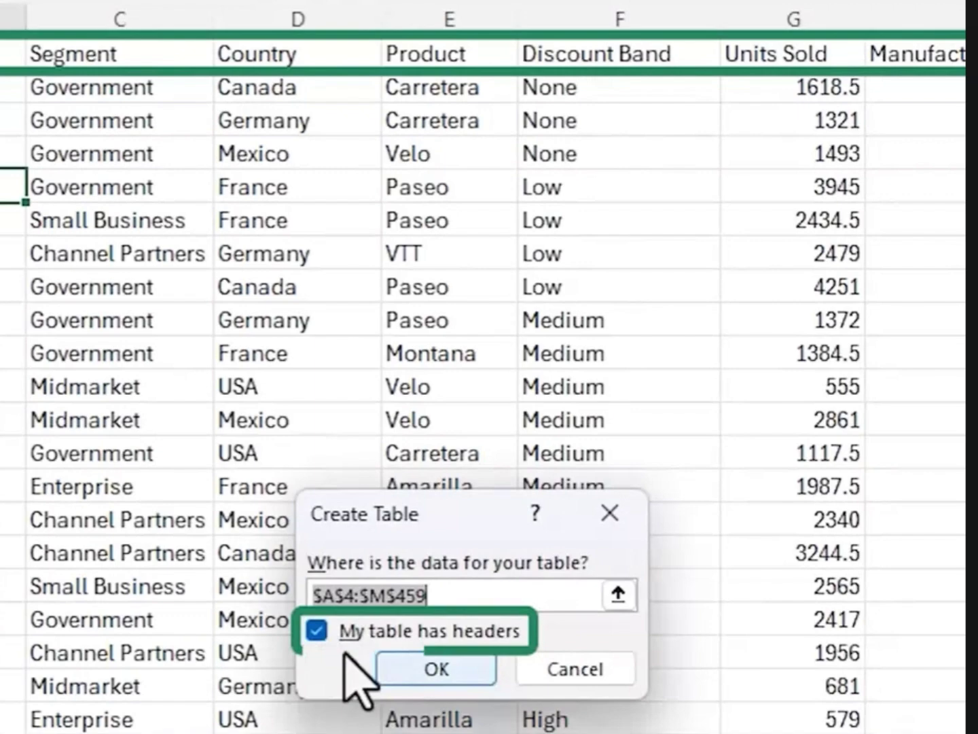
{"action": "left_click", "coordinate": [384, 673]}
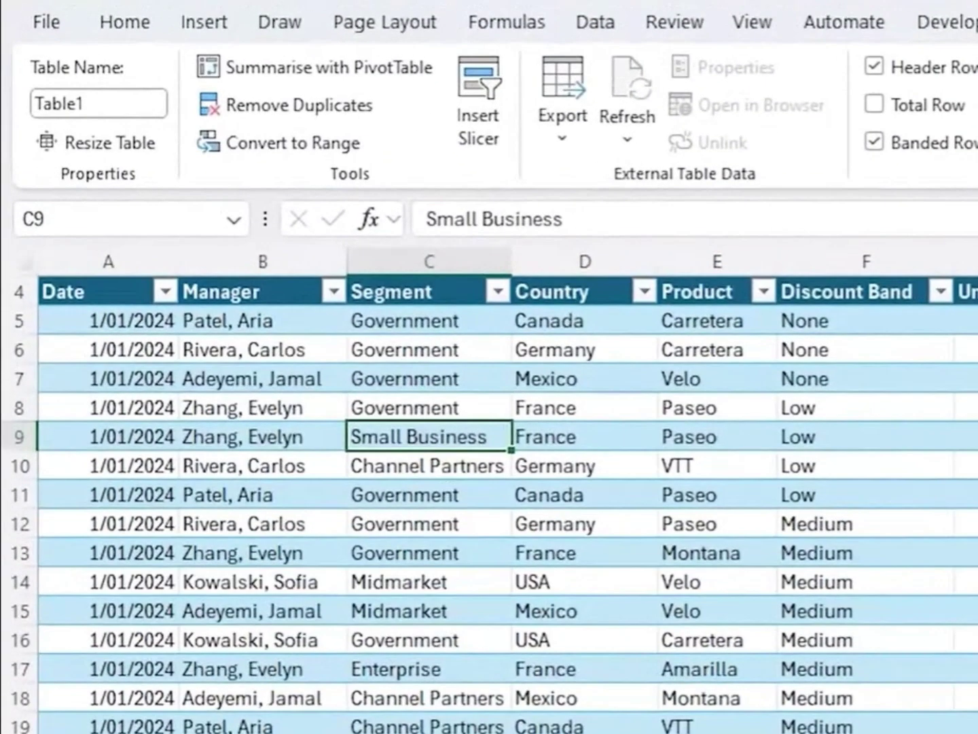
- Change the table name from Table1 to SalesData in the Table Name box
{"action": "left_click", "coordinate": [135, 105]}
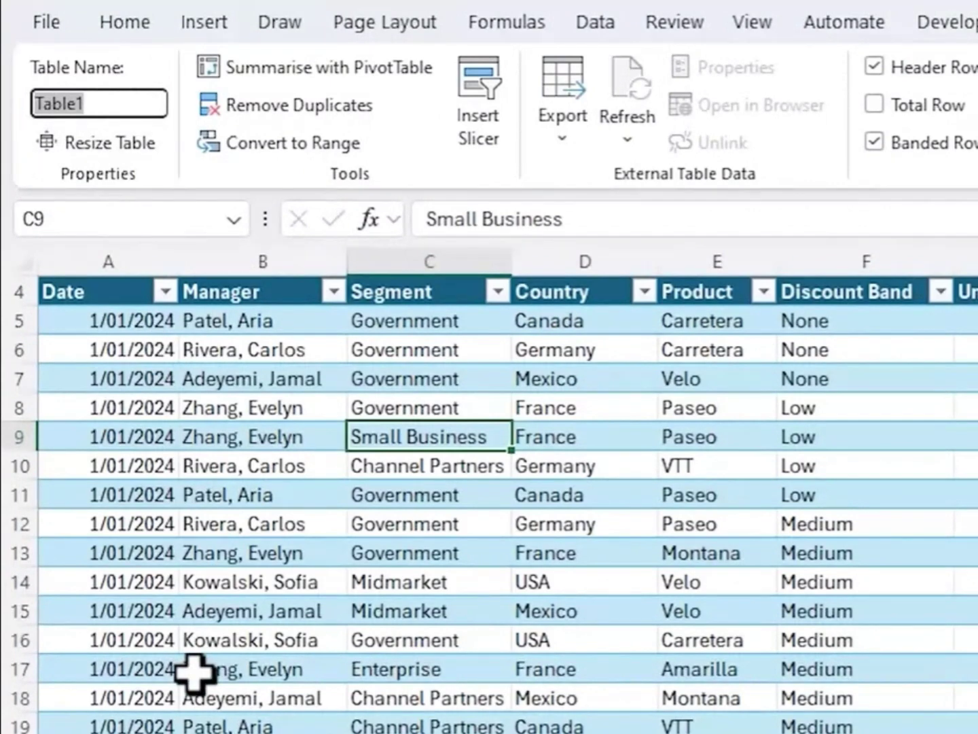
{"action": "type", "text": "SalesData"}
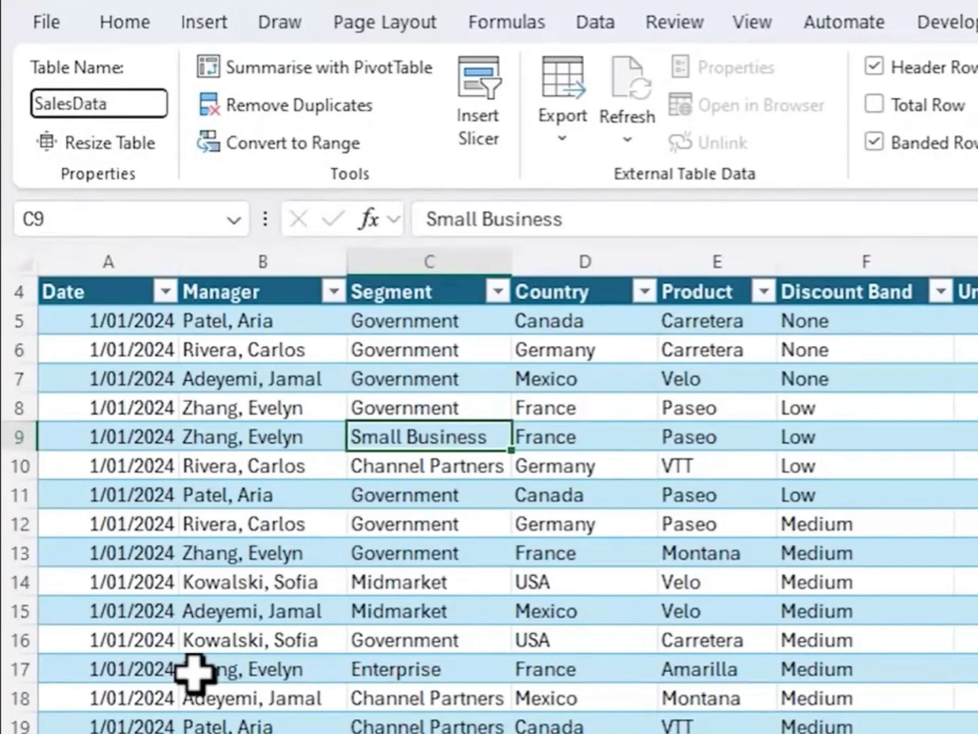
{"action": "key", "text": "Return"}
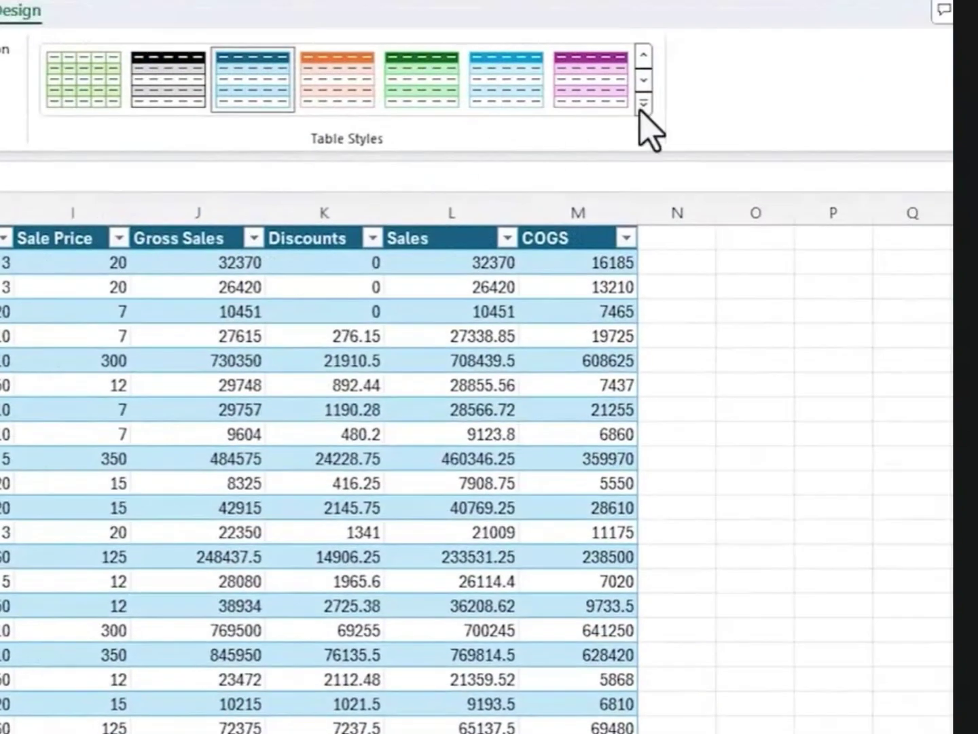
{"action": "left_click", "coordinate": [639, 108]}
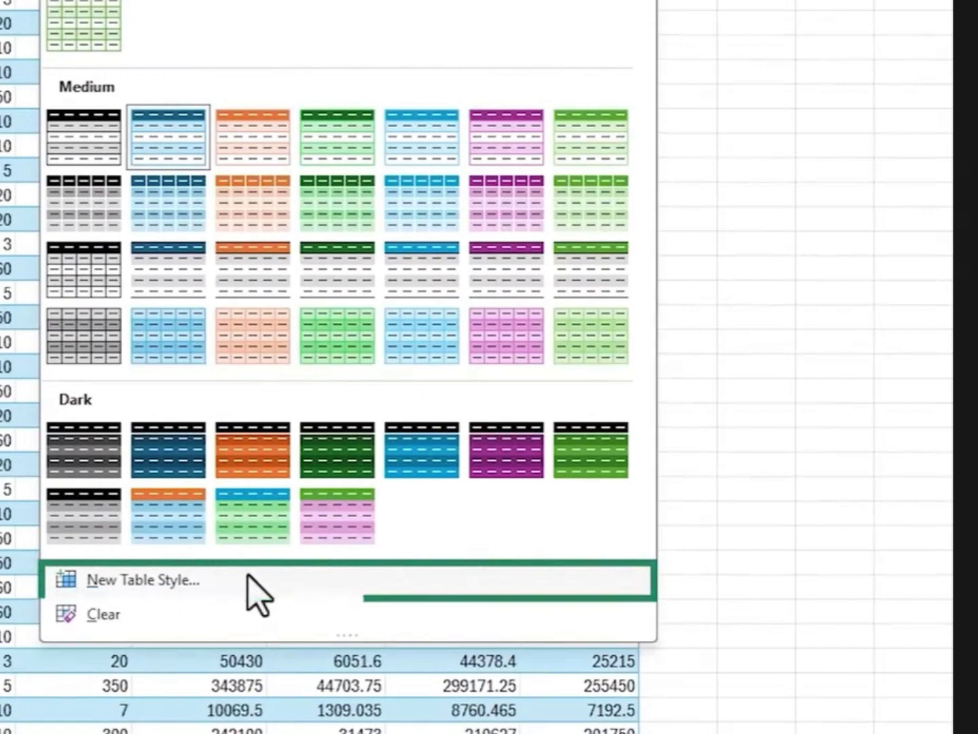
{"action": "key", "text": "Escape"}
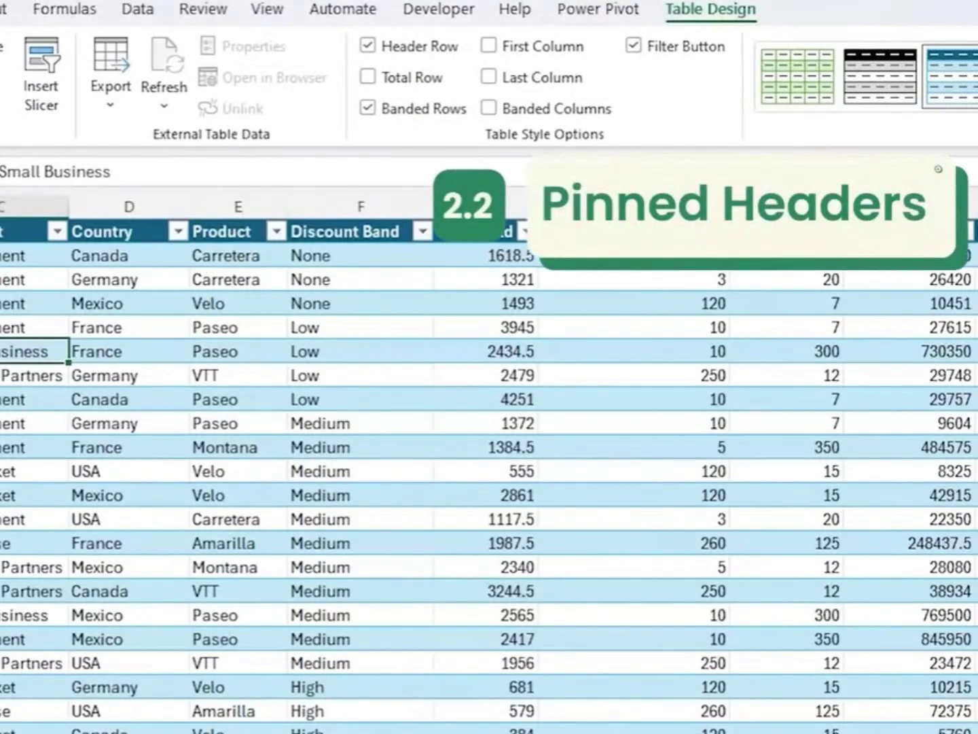
{"action": "left_click", "coordinate": [266, 10]}
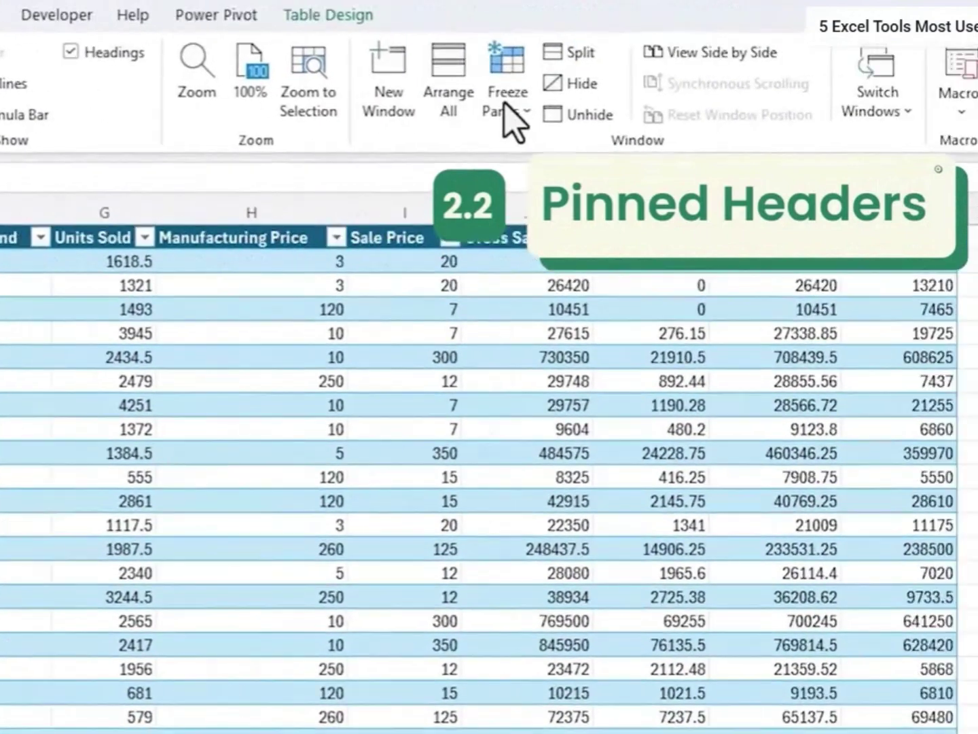
{"action": "left_click", "coordinate": [507, 102]}
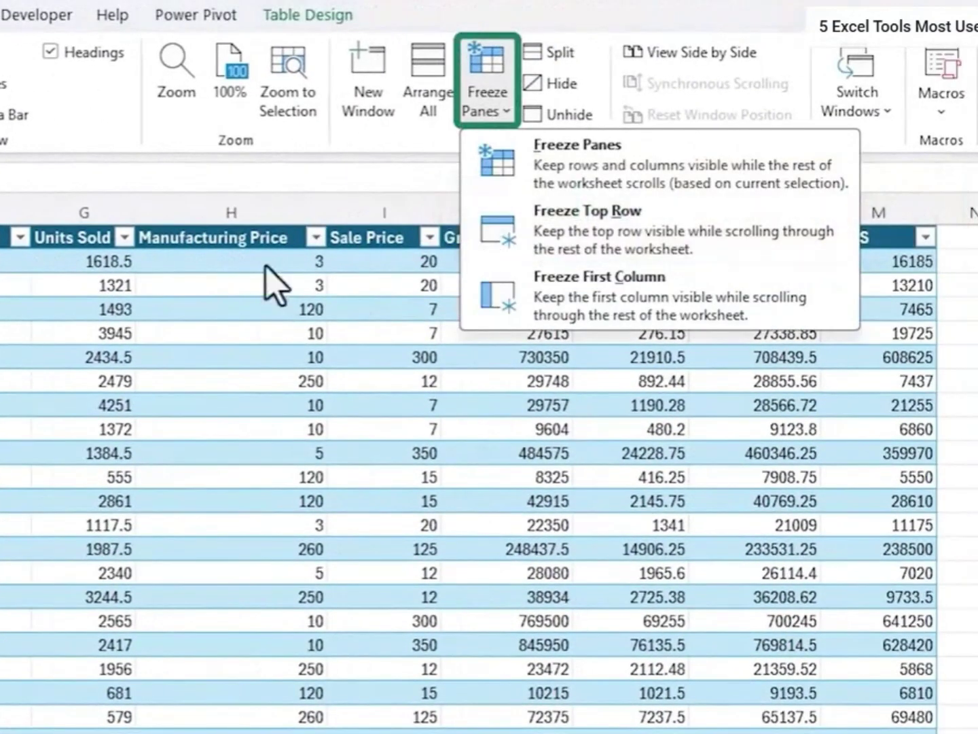
{"action": "left_click", "coordinate": [269, 299]}
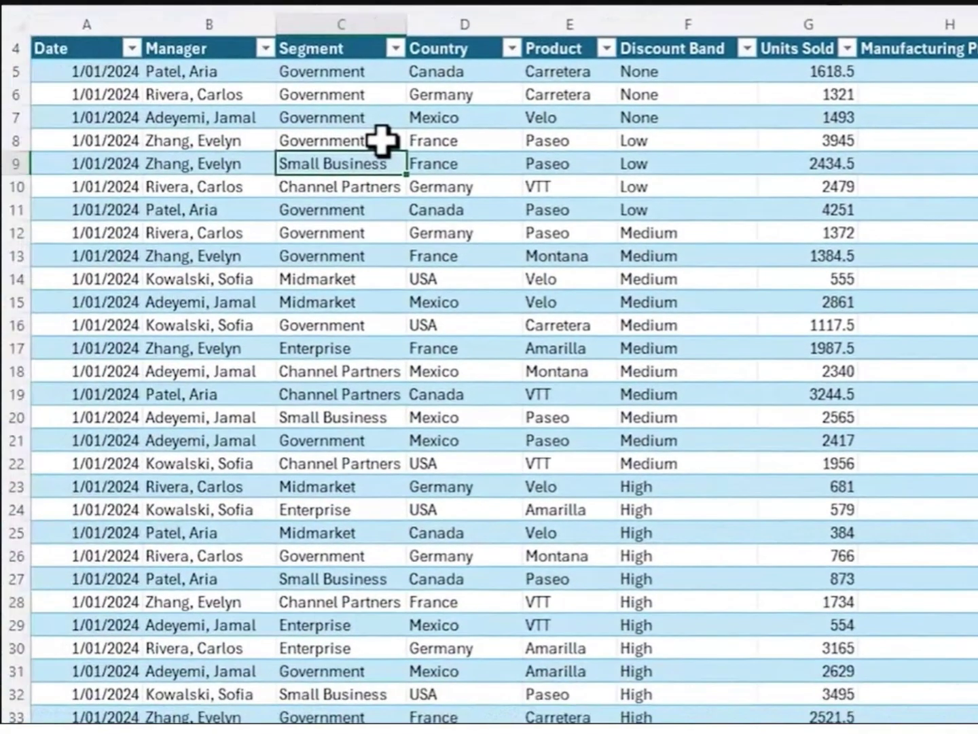
{"action": "scroll", "coordinate": [3, 329], "scroll_direction": "down", "scroll_amount": 3}
{"action": "scroll", "coordinate": [382, 141], "scroll_direction": "down", "scroll_amount": 2}
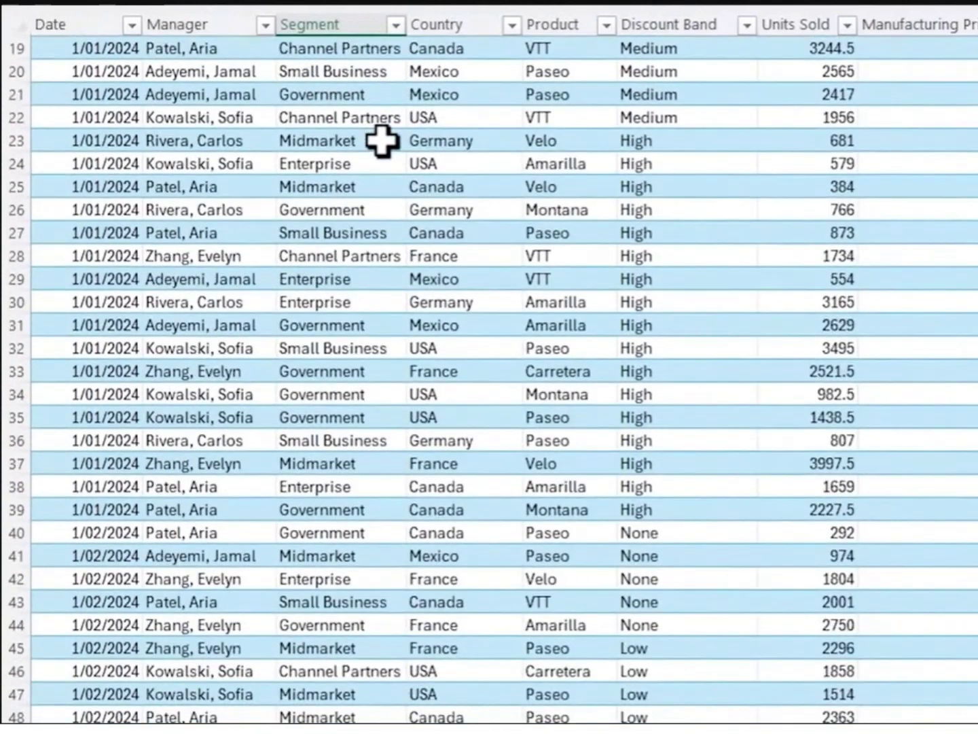
{"action": "scroll", "coordinate": [382, 141], "scroll_direction": "down", "scroll_amount": 3}
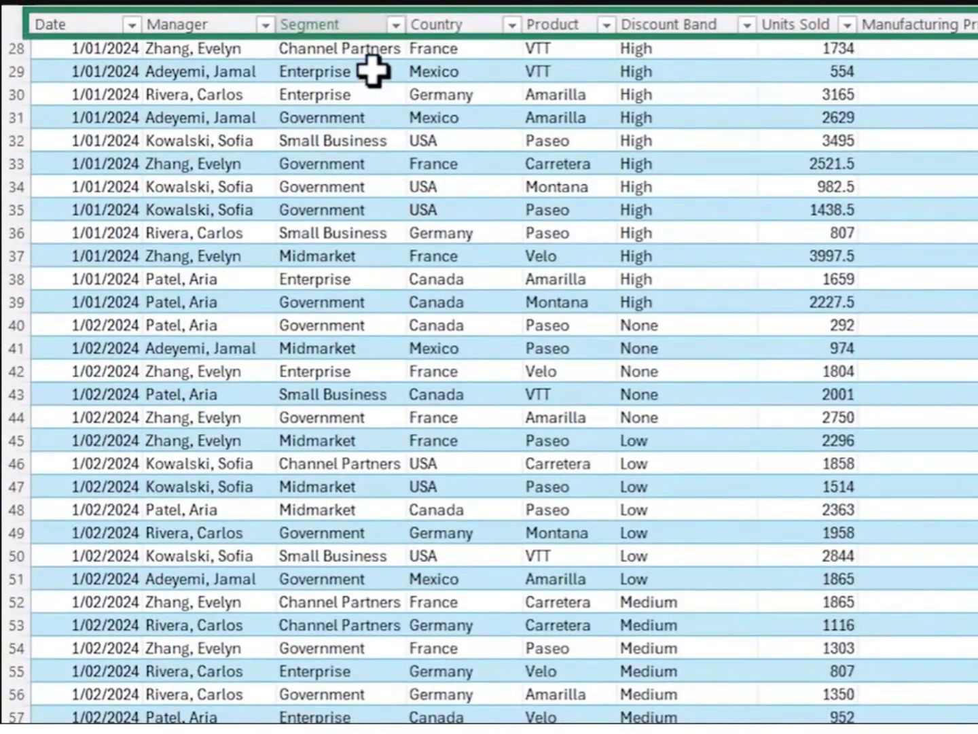
{"action": "scroll", "coordinate": [373, 71], "scroll_direction": "up", "scroll_amount": 9}
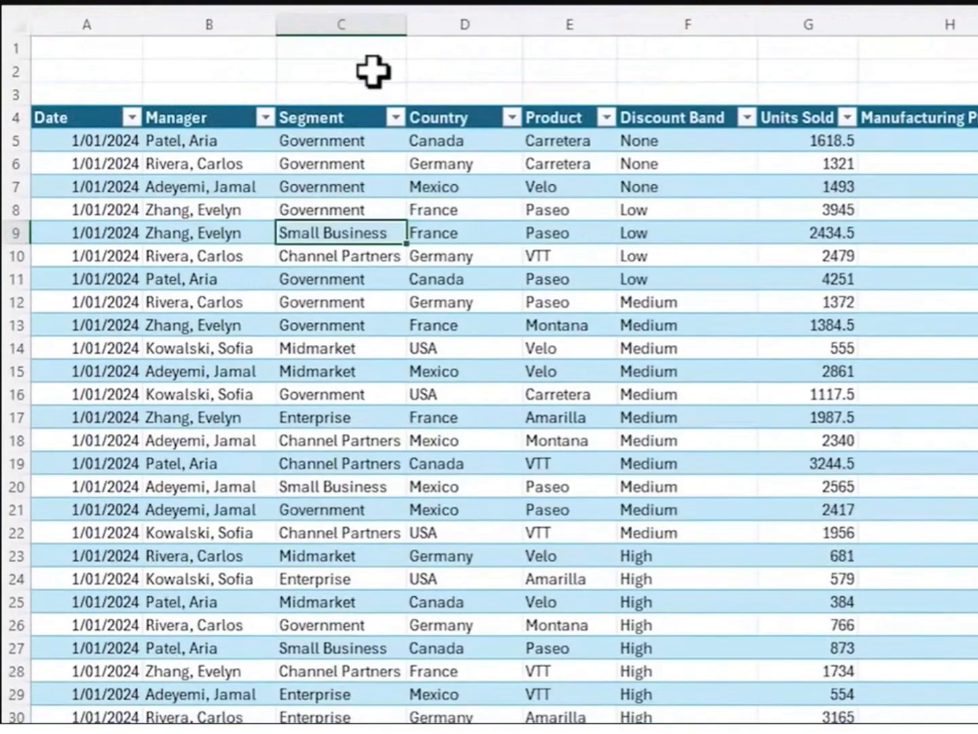
{"action": "scroll", "coordinate": [401, 198], "scroll_direction": "down", "scroll_amount": 2}
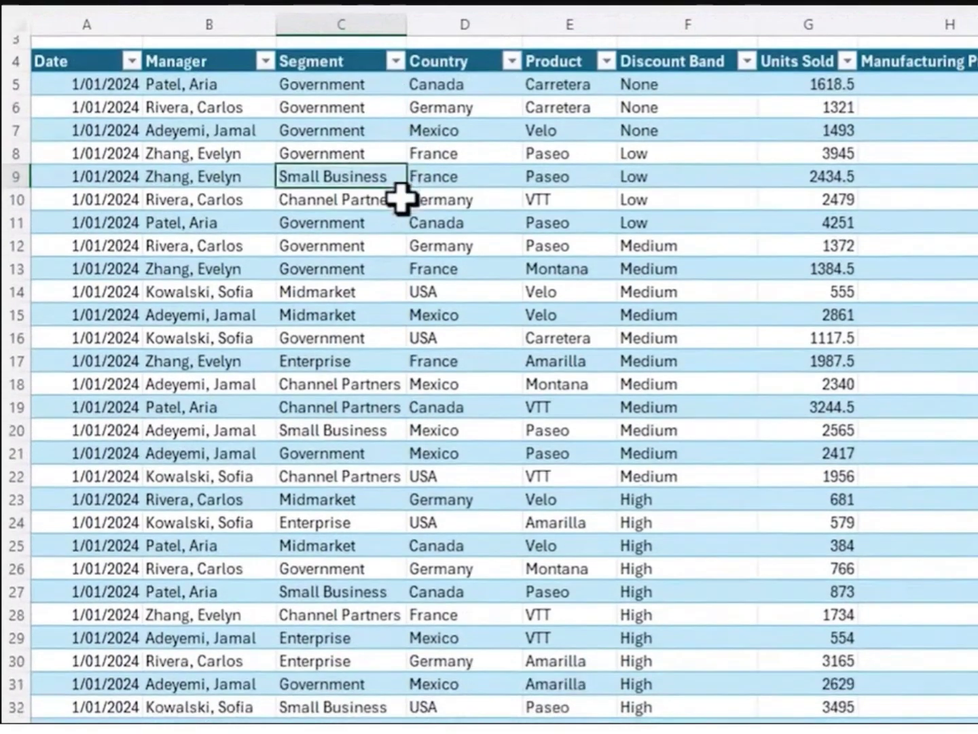
{"action": "scroll", "coordinate": [400, 198], "scroll_direction": "down", "scroll_amount": 2}
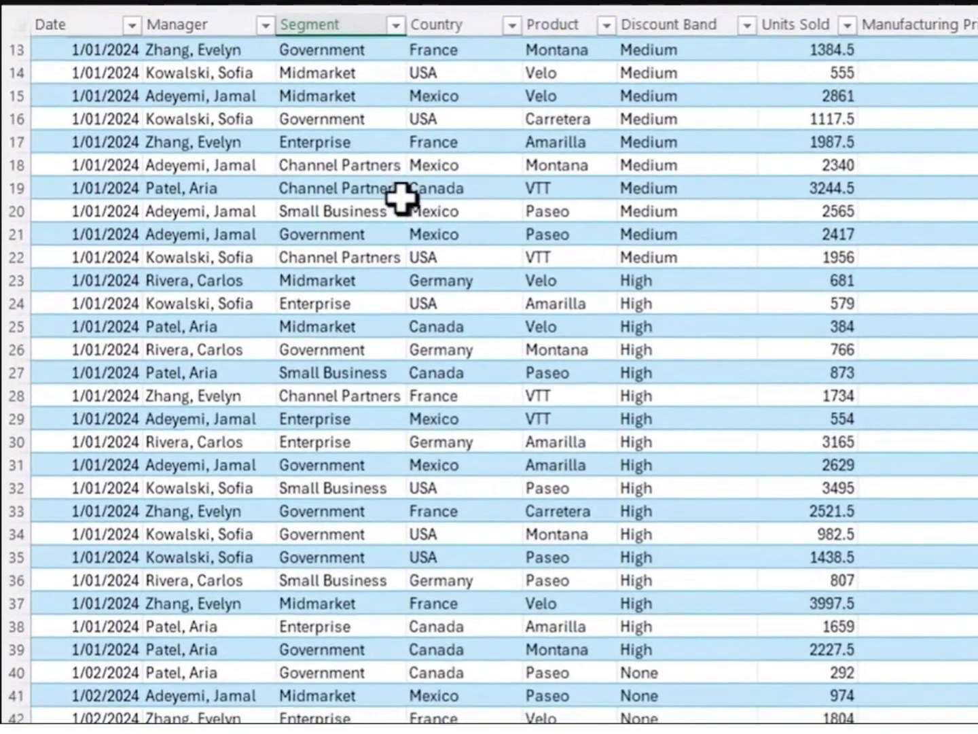
{"action": "scroll", "coordinate": [400, 199], "scroll_direction": "up", "scroll_amount": 4}
{"action": "scroll", "coordinate": [401, 199], "scroll_direction": "down", "scroll_amount": 3}
{"action": "scroll", "coordinate": [401, 198], "scroll_direction": "down", "scroll_amount": 3}
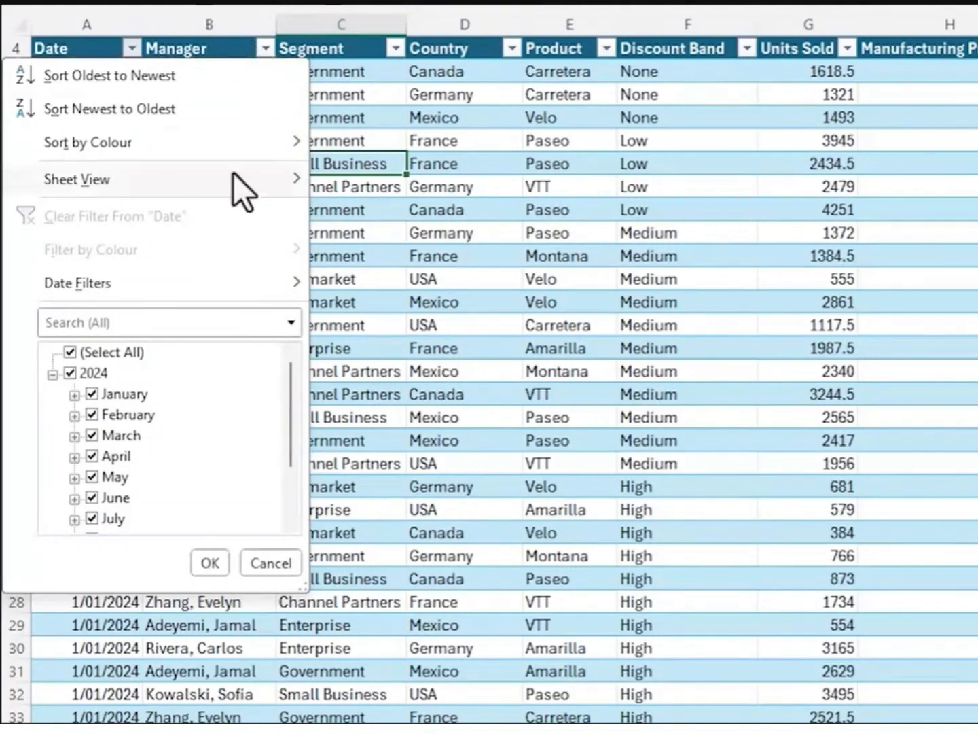
{"action": "mouse_move", "coordinate": [220, 281]}
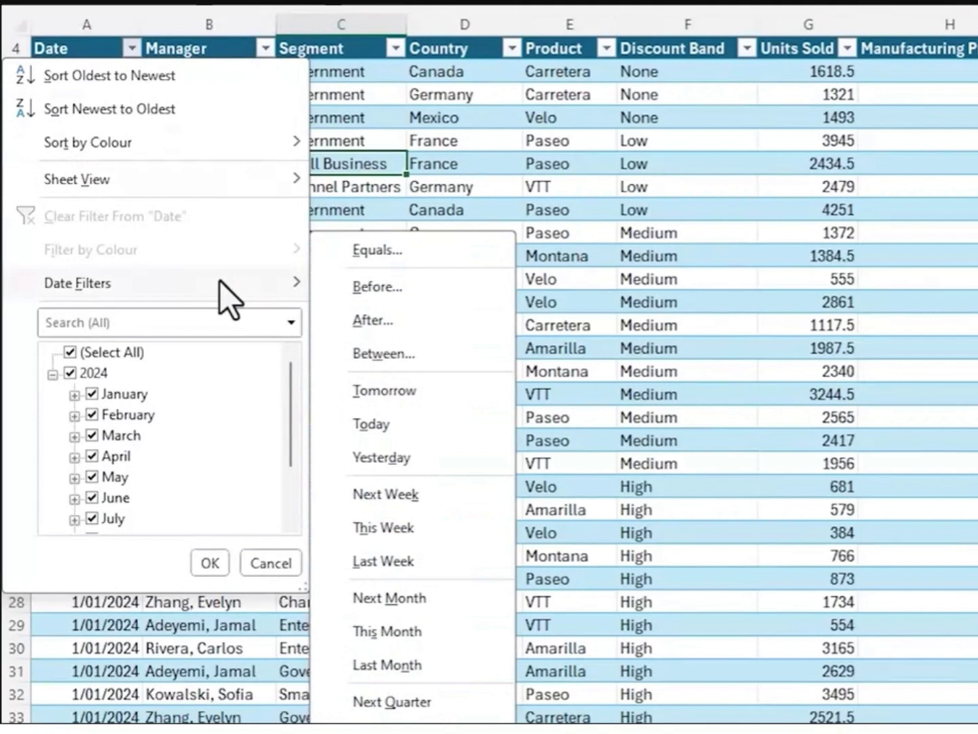
{"action": "left_click", "coordinate": [214, 324]}
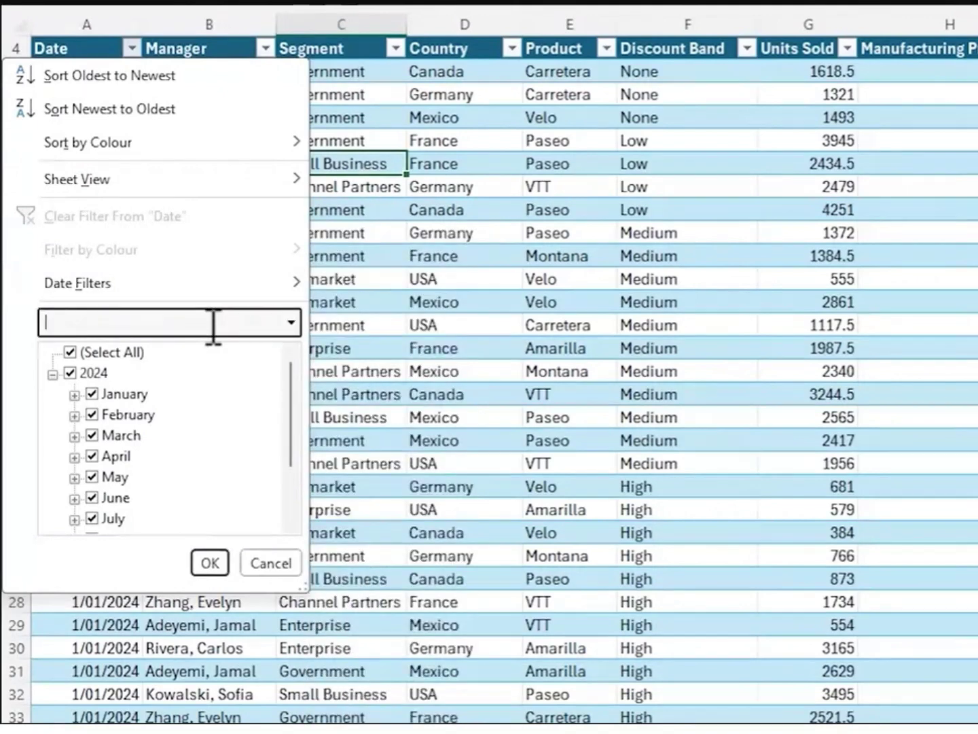
{"action": "type", "text": "j"}
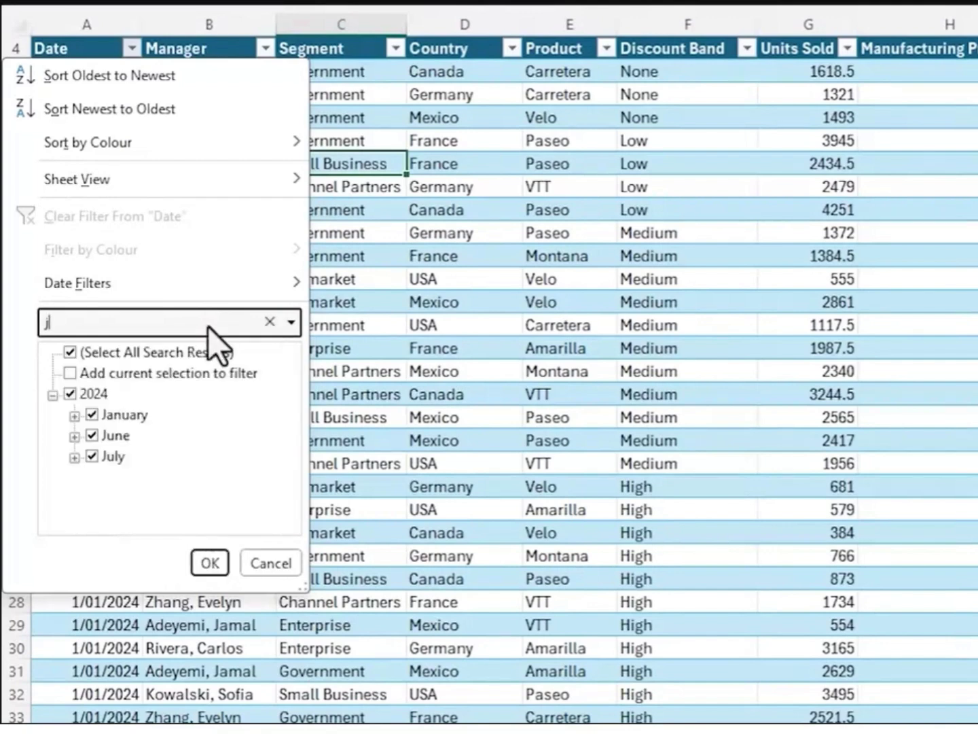
{"action": "left_click", "coordinate": [92, 414]}
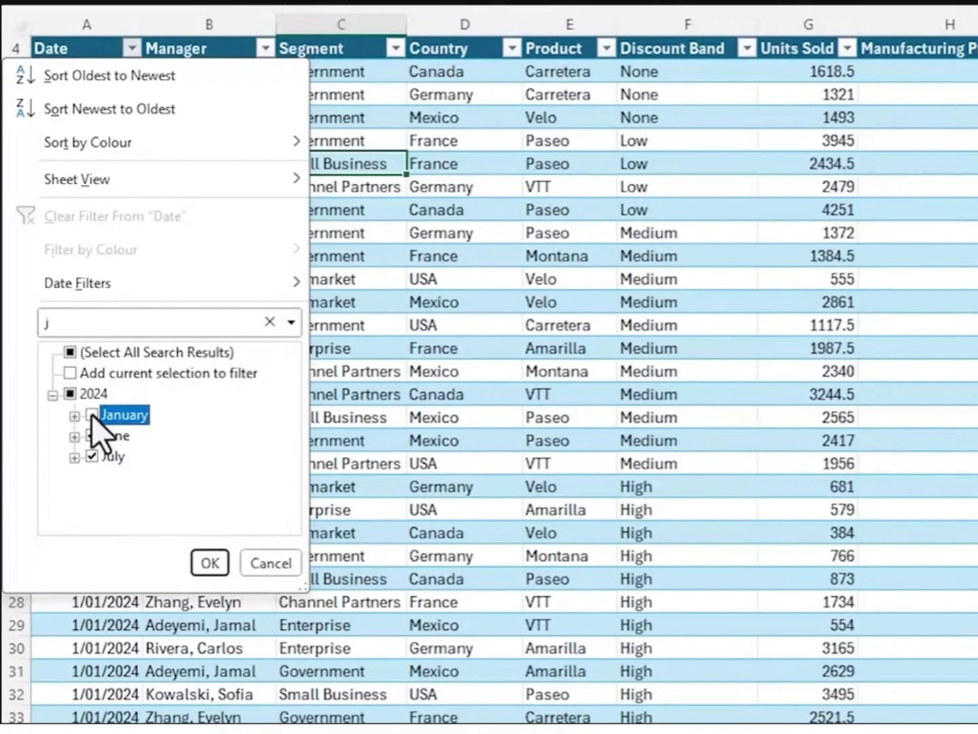
{"action": "left_click", "coordinate": [91, 415]}
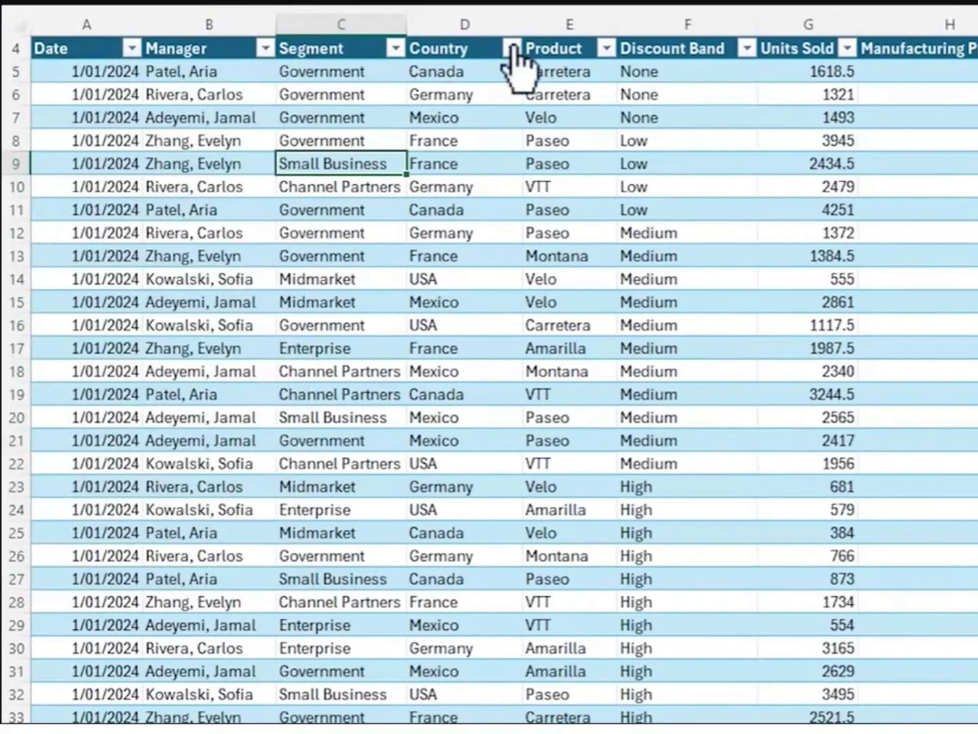
{"action": "left_click", "coordinate": [511, 62]}
{"action": "left_click", "coordinate": [512, 49]}
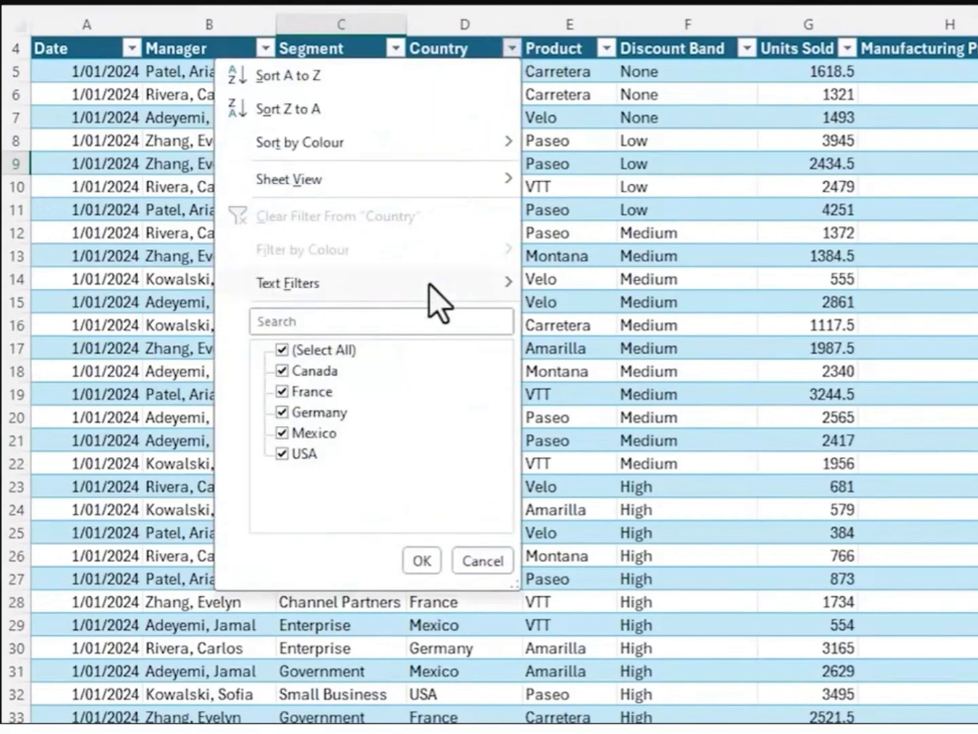
{"action": "mouse_move", "coordinate": [430, 285]}
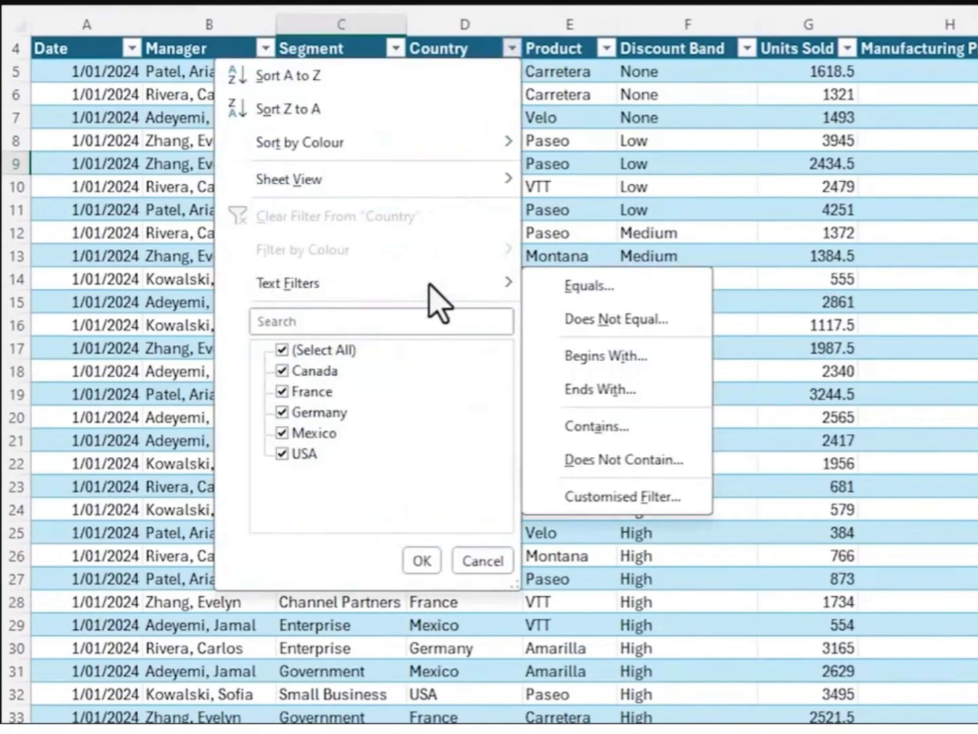
{"action": "left_click", "coordinate": [848, 49]}
{"action": "left_click", "coordinate": [848, 49]}
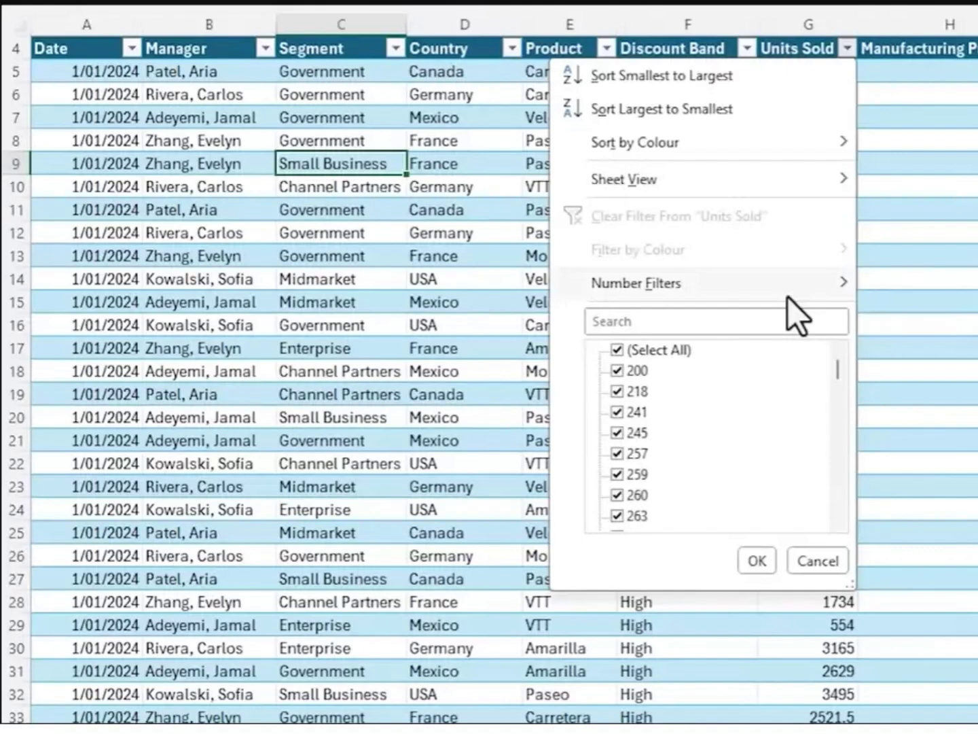
{"action": "mouse_move", "coordinate": [789, 297]}
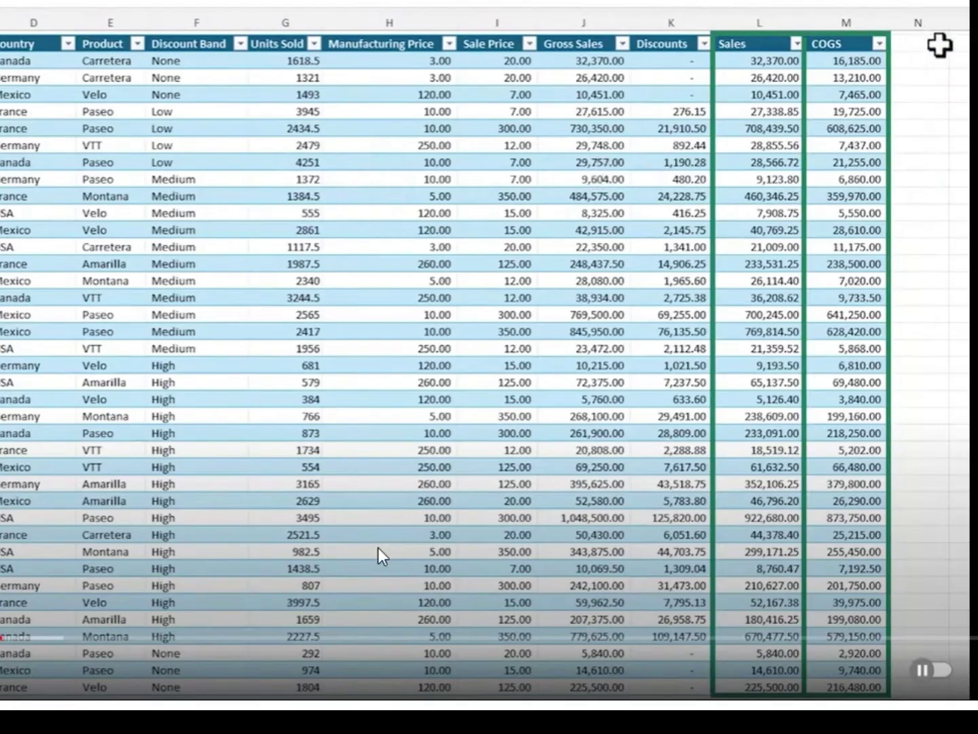
- Add a 'Gross Profit' column heading right of COGS and widen column N to fit it
{"action": "left_click", "coordinate": [939, 43]}
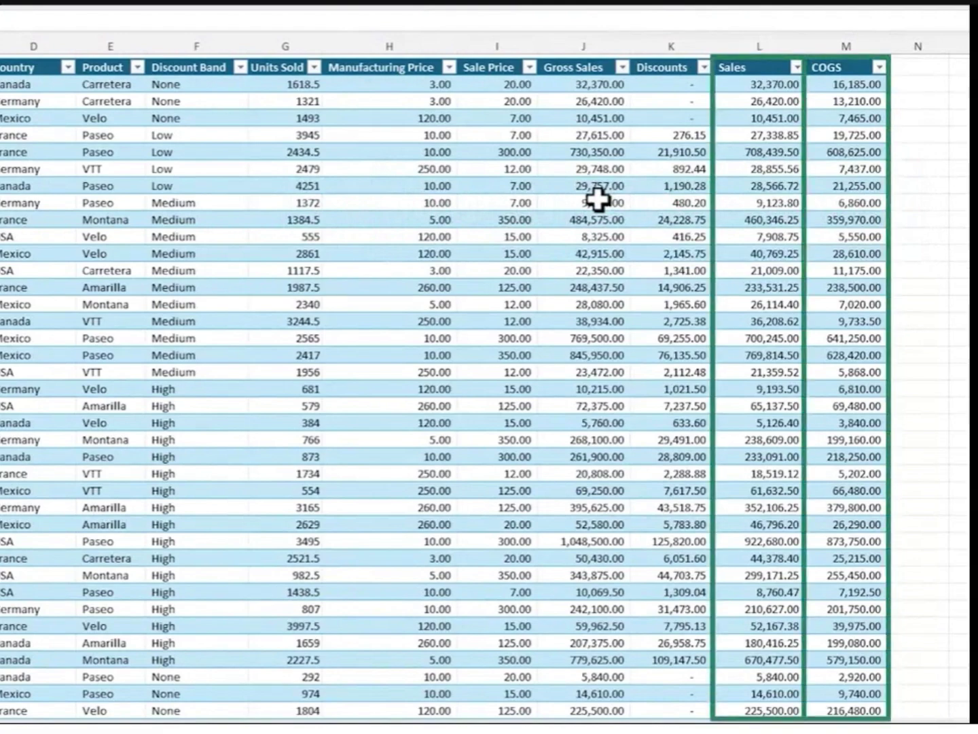
{"action": "left_click", "coordinate": [935, 69]}
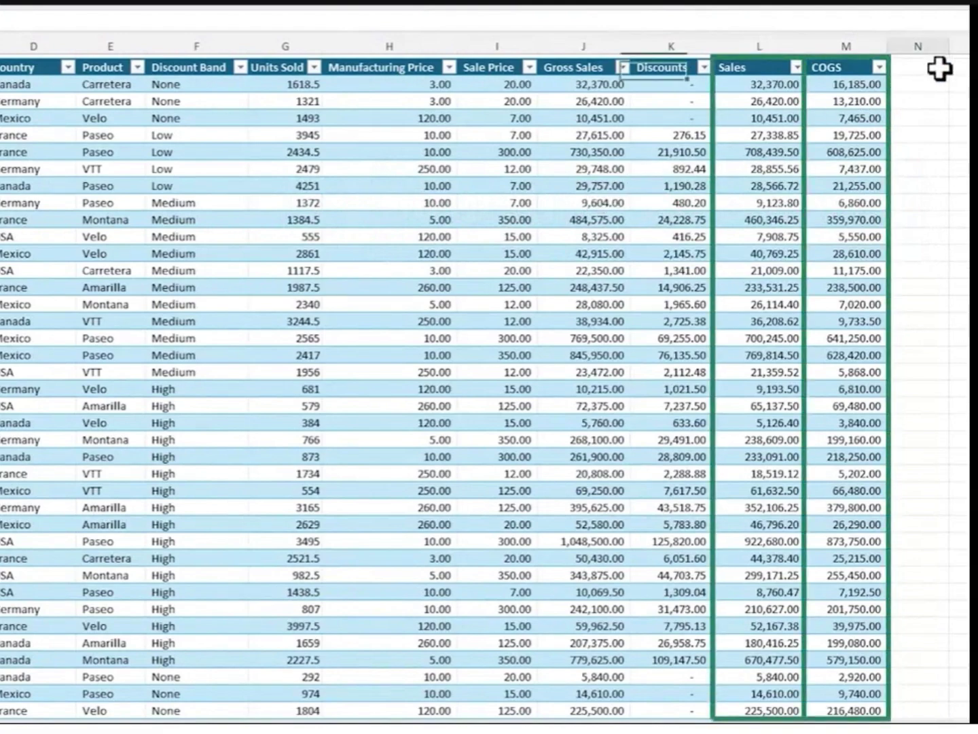
{"action": "type", "text": "Gross Profi"}
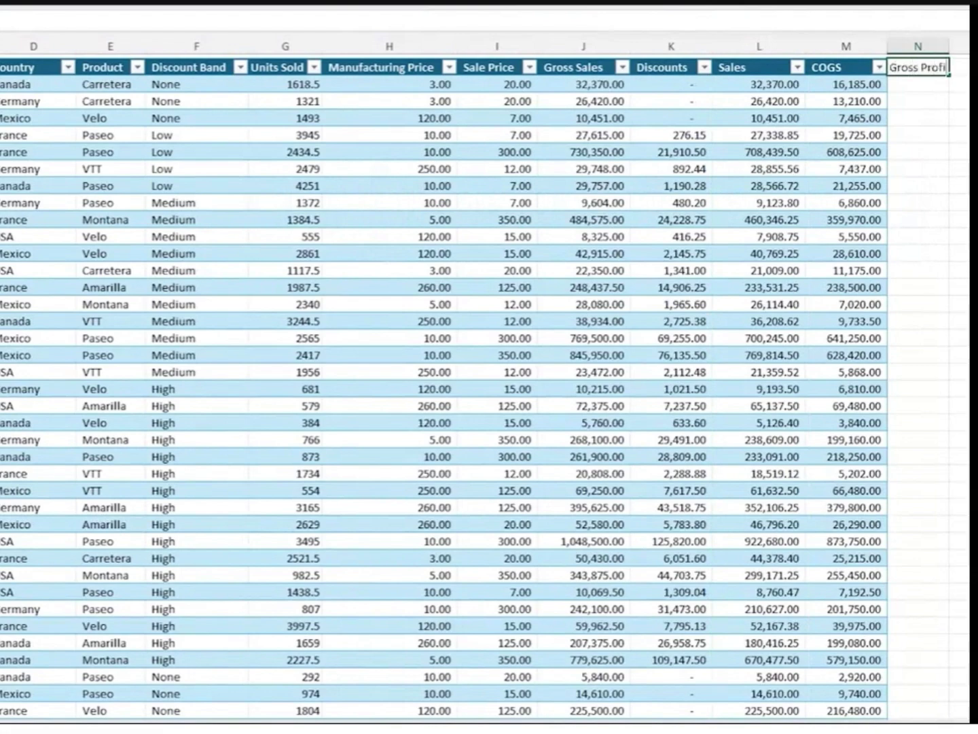
{"action": "type", "text": "t"}
{"action": "key", "text": "Return"}
{"action": "double_click", "coordinate": [949, 45]}
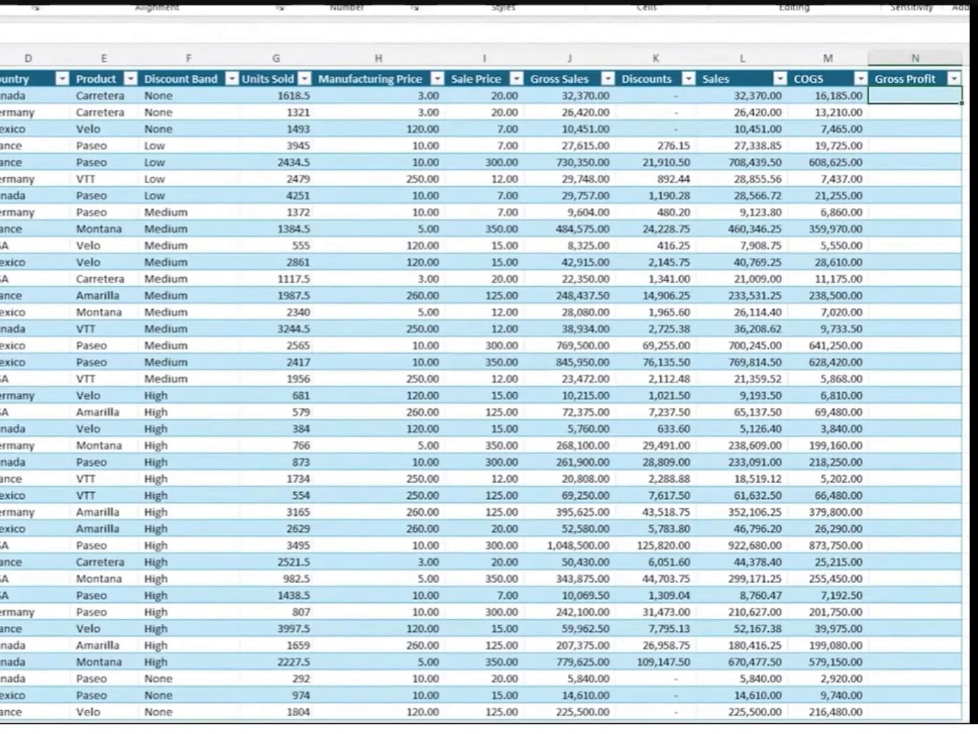
{"action": "type", "text": "="}
{"action": "key", "text": "Left"}
{"action": "key", "text": "Left"}
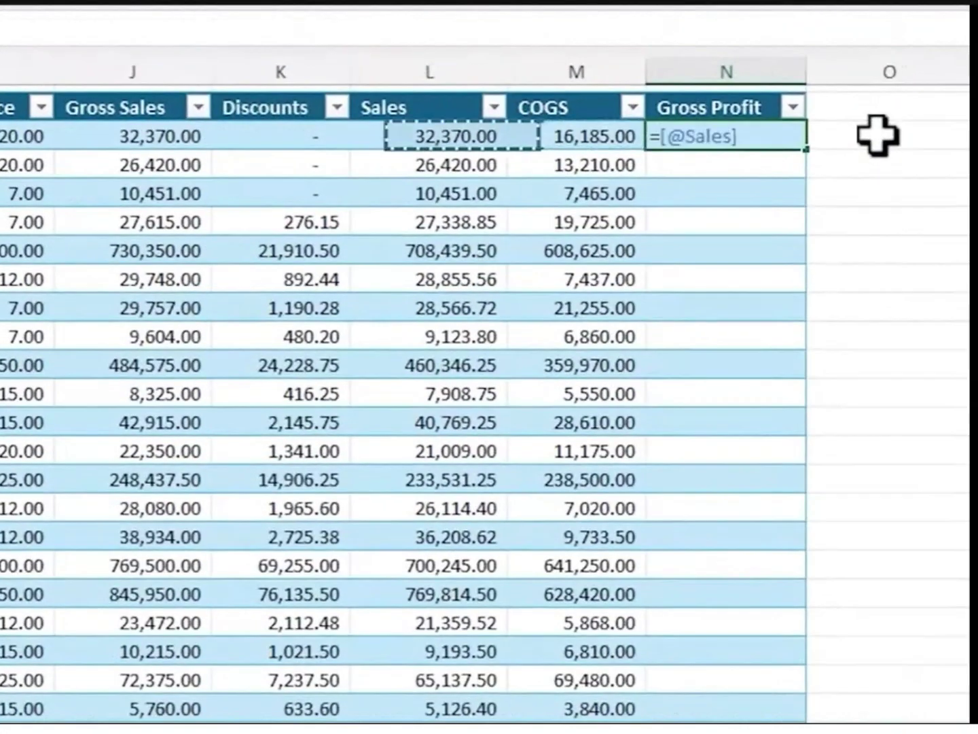
{"action": "type", "text": "-"}
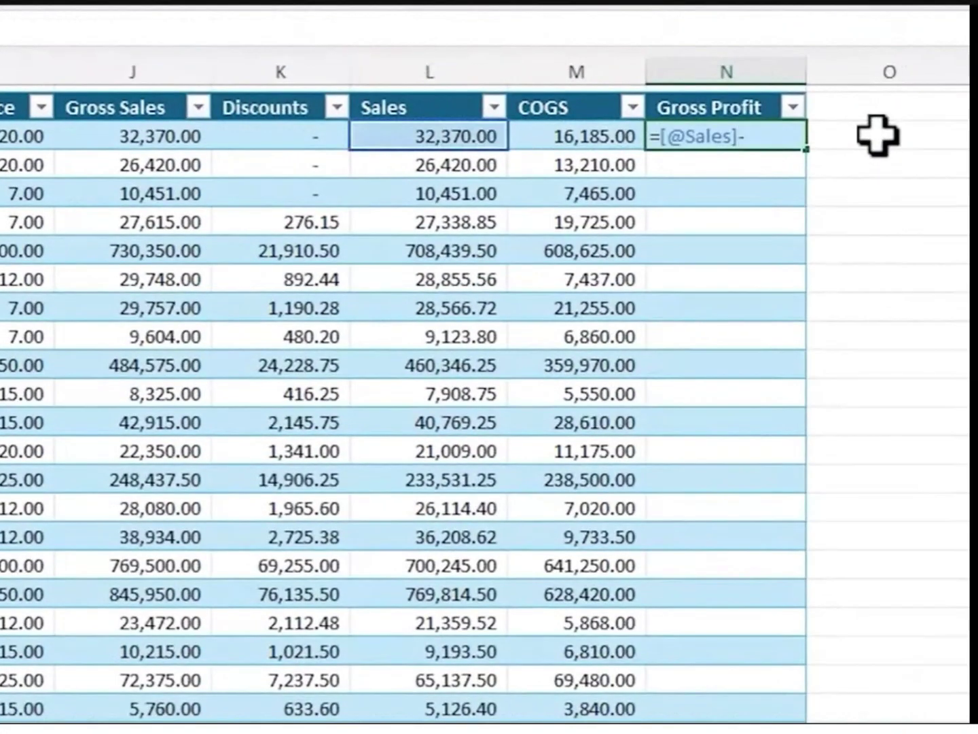
{"action": "key", "text": "Left"}
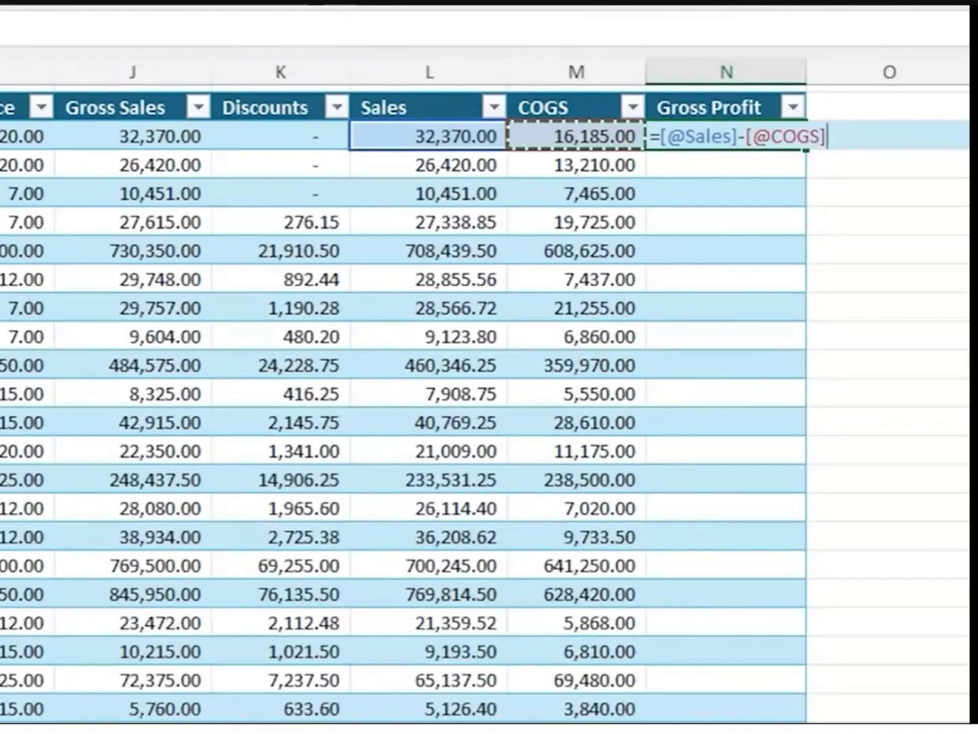
{"action": "key", "text": "Return"}
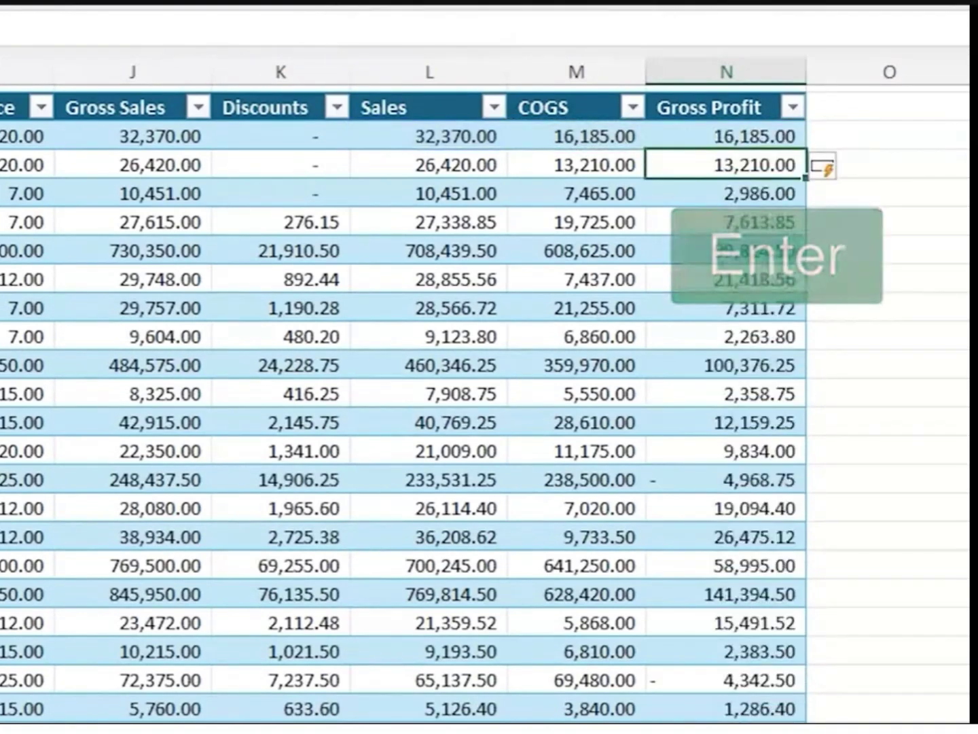
- Check the Gross Profit results row by row, then return to the column's top
{"action": "left_click", "coordinate": [726, 193]}
{"action": "left_click", "coordinate": [726, 221]}
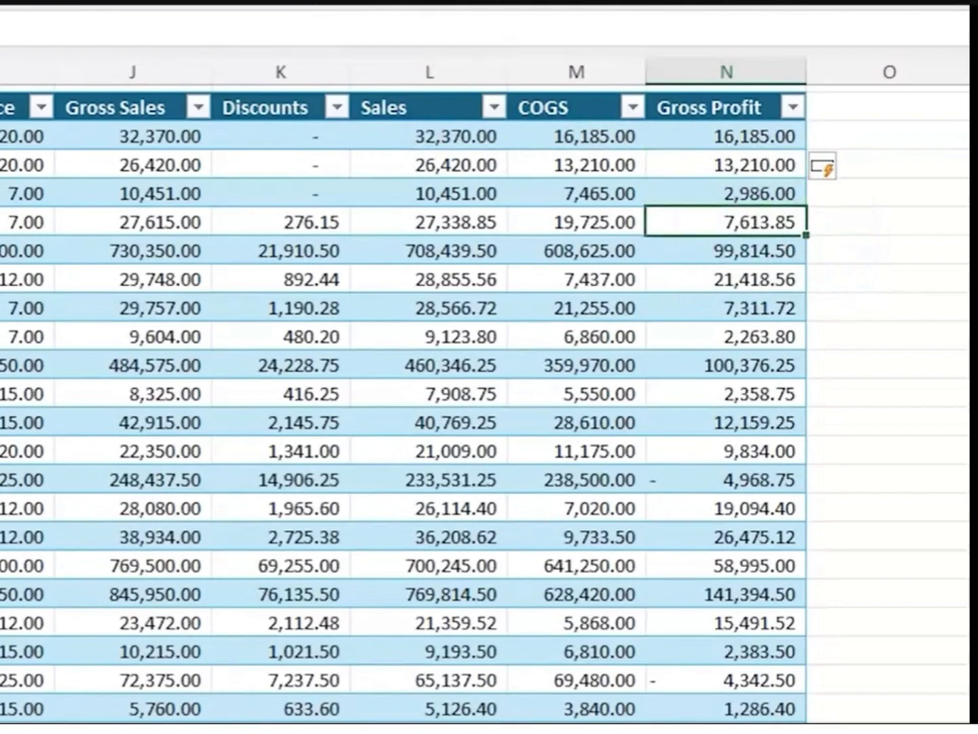
{"action": "left_click", "coordinate": [726, 250]}
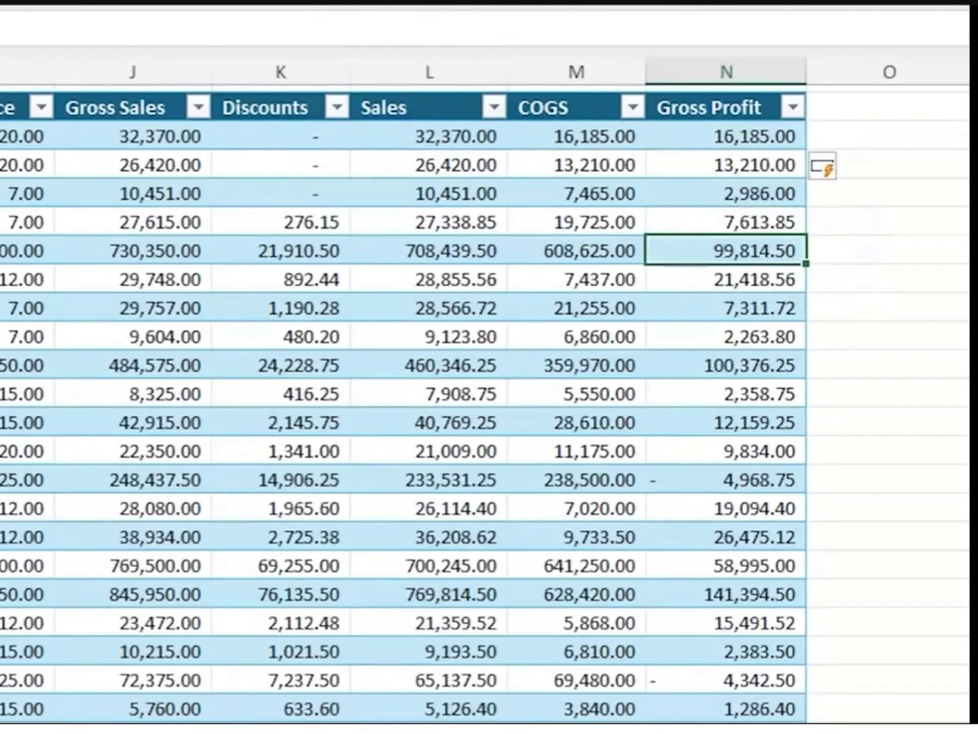
{"action": "left_click", "coordinate": [725, 278]}
{"action": "left_click", "coordinate": [725, 308]}
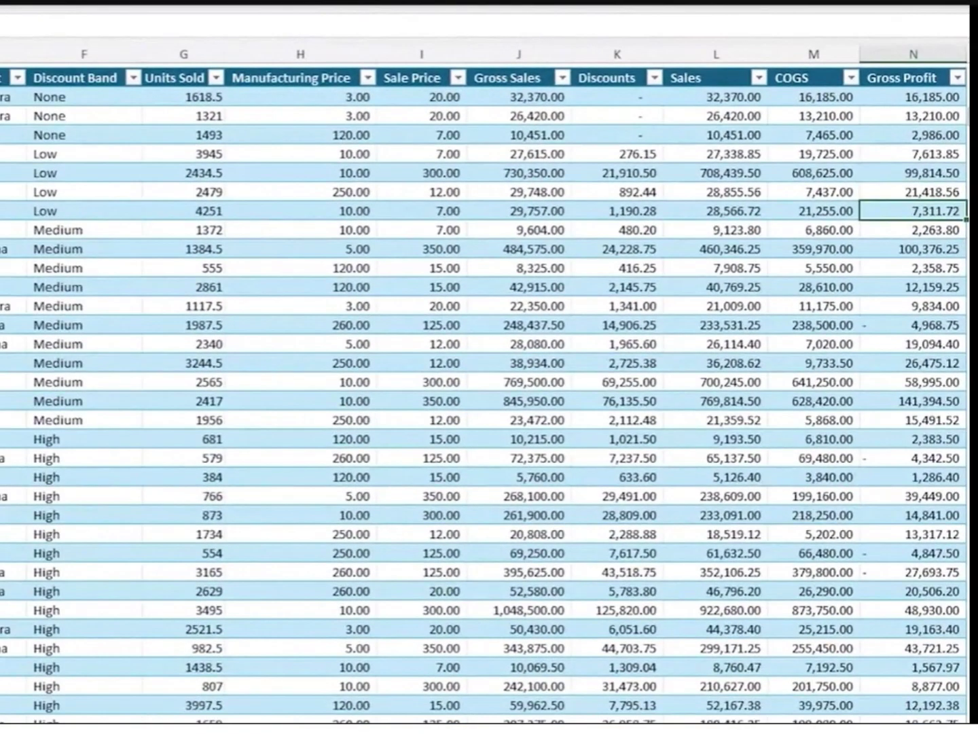
{"action": "left_click", "coordinate": [913, 229]}
{"action": "left_click", "coordinate": [914, 248]}
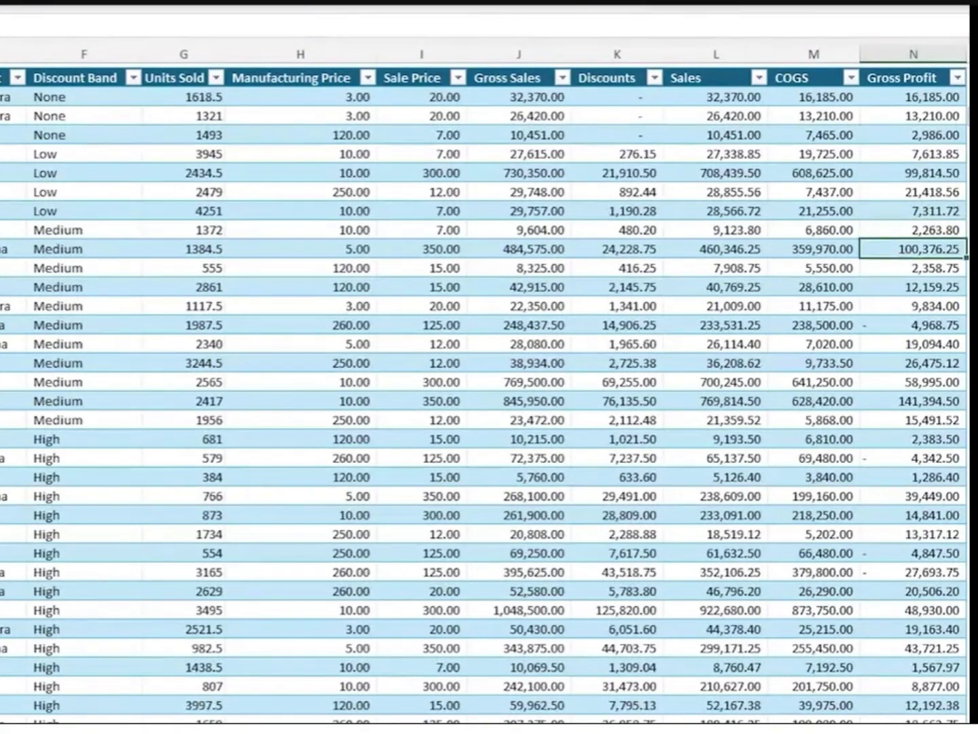
{"action": "left_click", "coordinate": [913, 268]}
{"action": "left_click", "coordinate": [914, 287]}
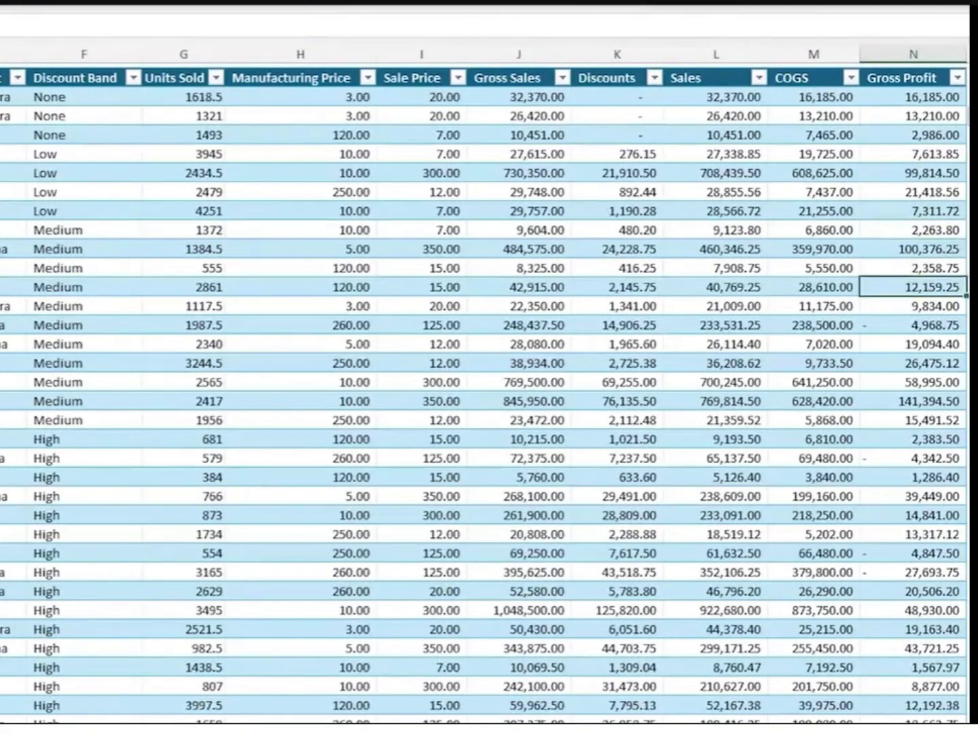
{"action": "left_click", "coordinate": [913, 306]}
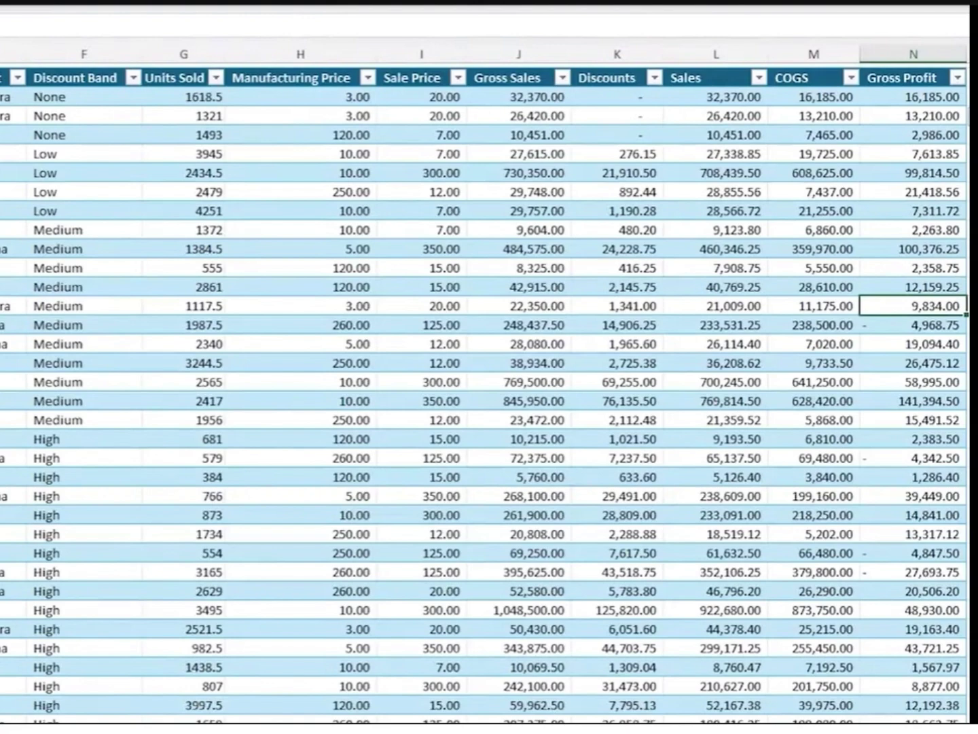
{"action": "left_click", "coordinate": [914, 325]}
{"action": "left_click", "coordinate": [904, 78]}
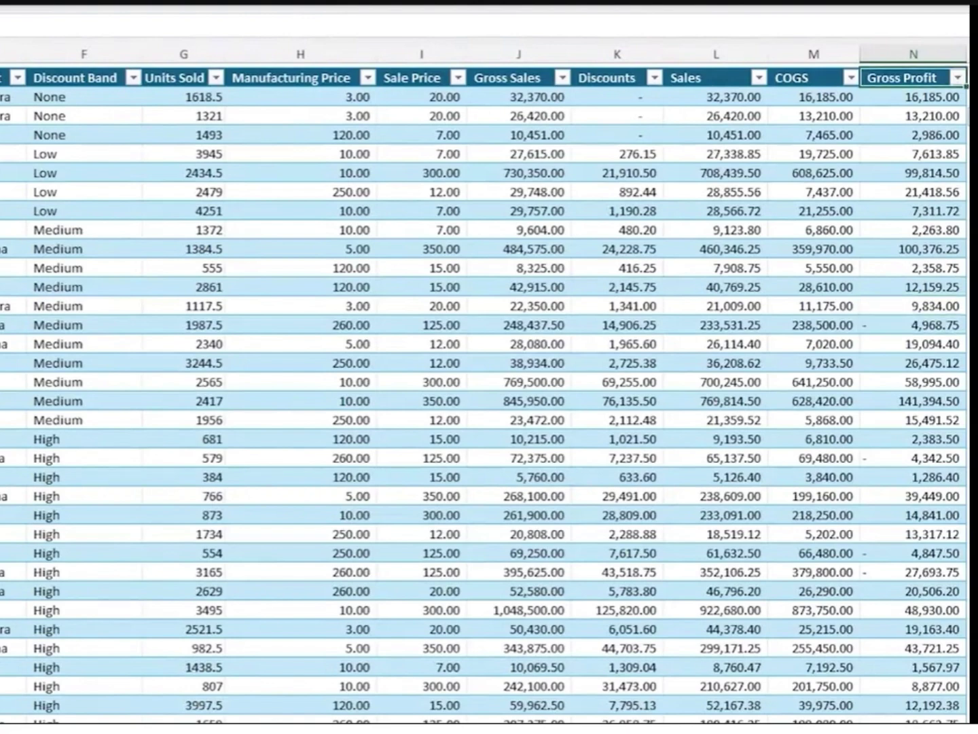
{"action": "left_click", "coordinate": [914, 96]}
{"action": "left_click", "coordinate": [914, 115]}
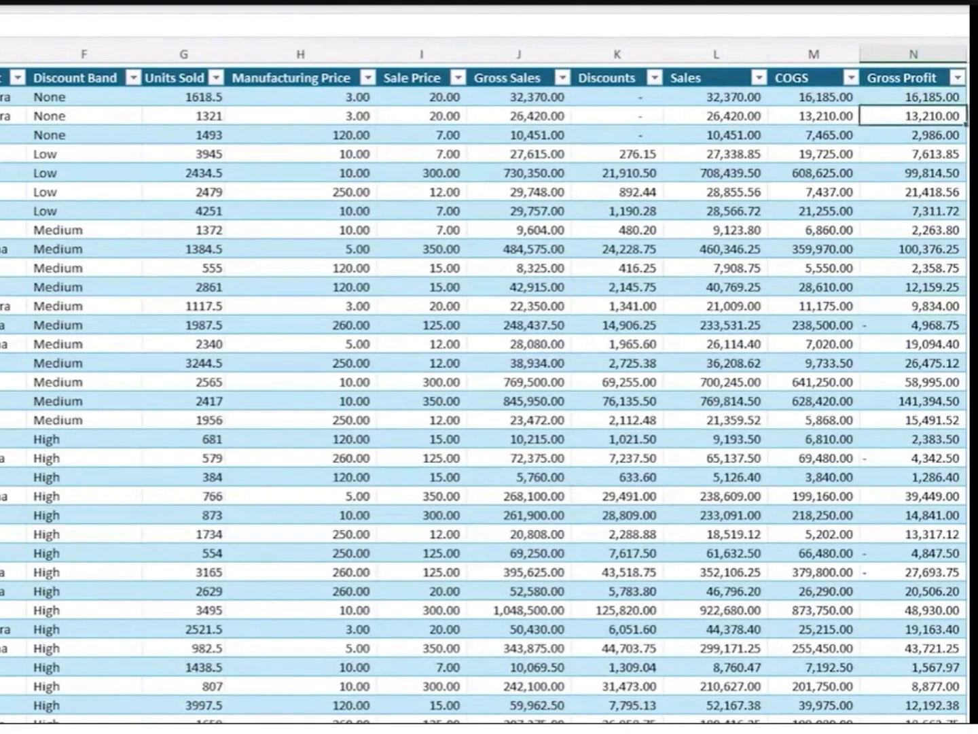
{"action": "left_click", "coordinate": [914, 134]}
{"action": "left_click", "coordinate": [913, 154]}
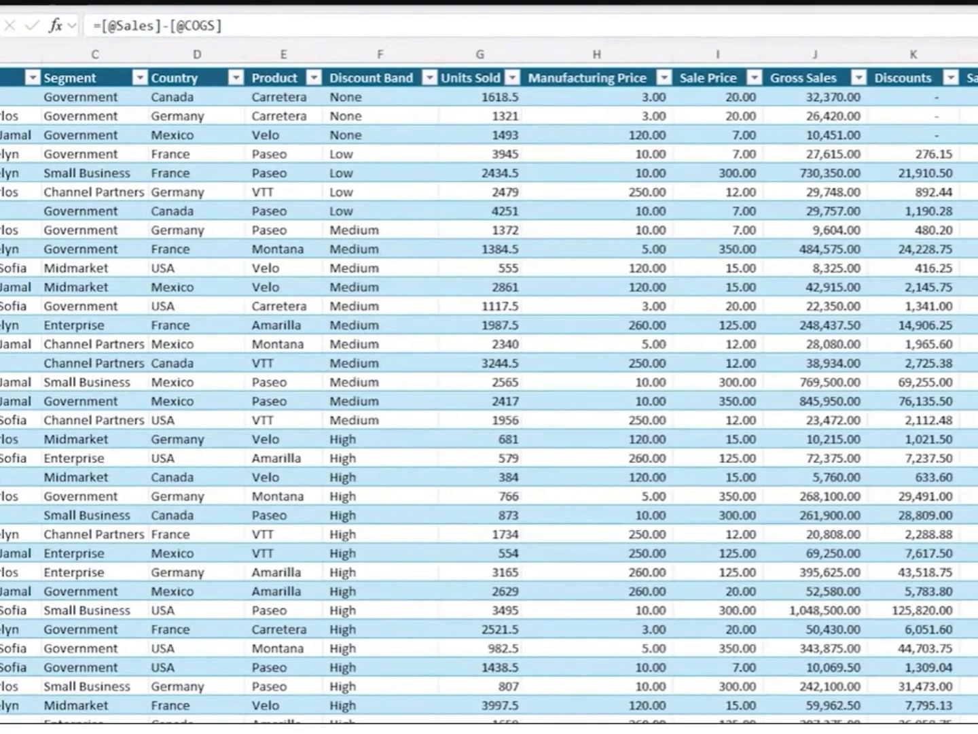
{"action": "key", "text": "ctrl+Up"}
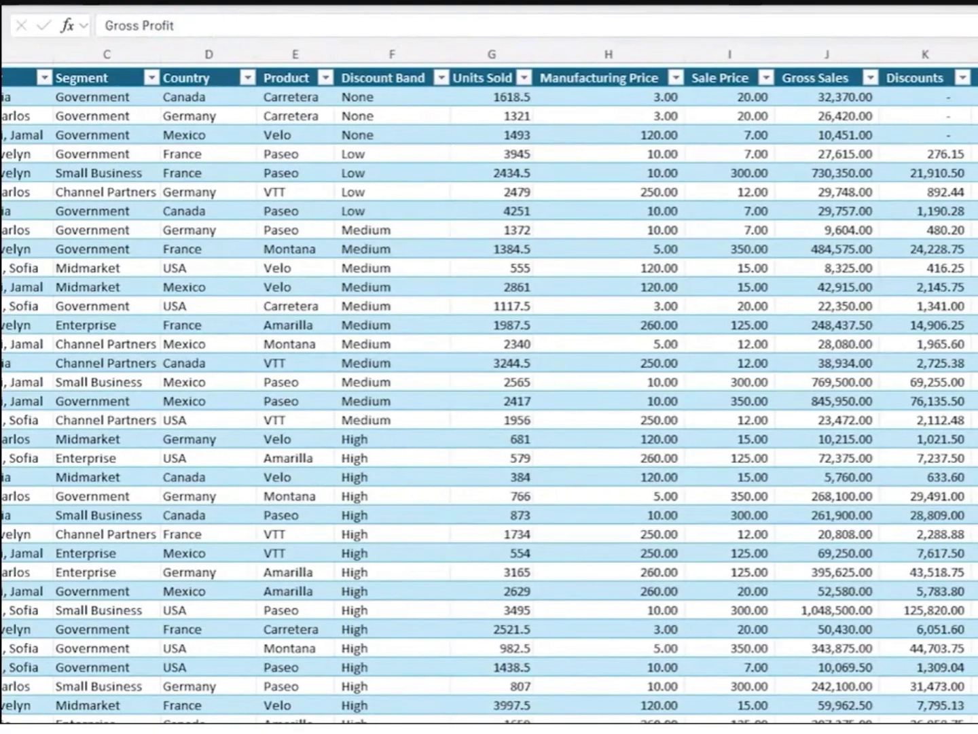
- Label H2 'Total Sales' and enter =SUM(SalesData[Sales]) beside it, showing 80,312,307
{"action": "scroll", "coordinate": [489, 394], "scroll_direction": "up", "scroll_amount": 3}
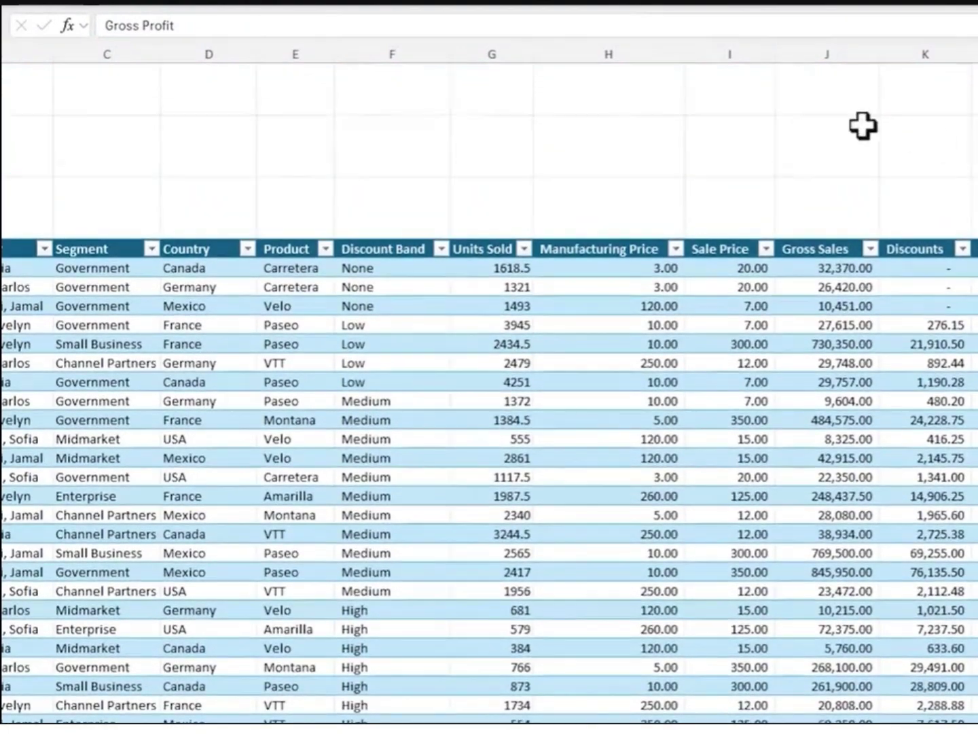
{"action": "left_click", "coordinate": [653, 78]}
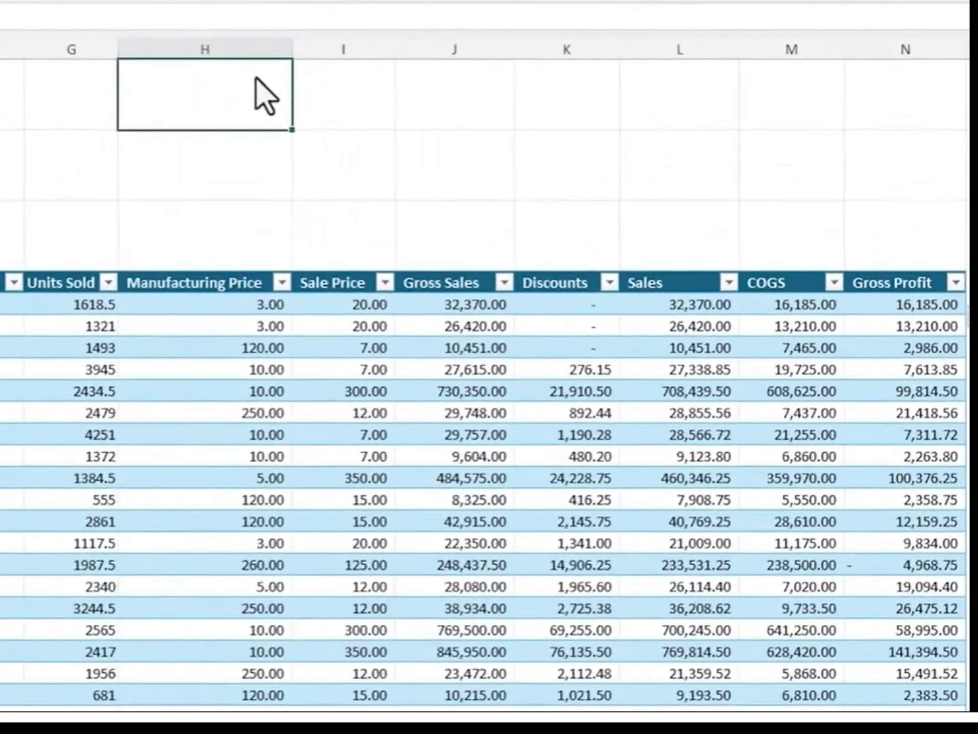
{"action": "type", "text": "Total Sales"}
{"action": "key", "text": "Tab"}
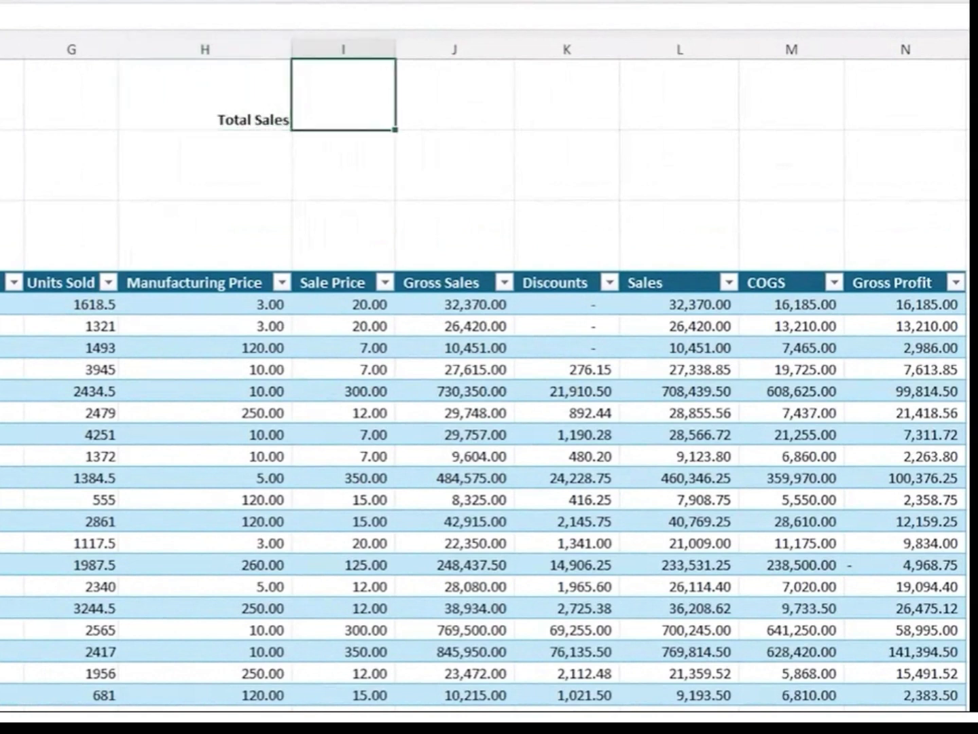
{"action": "type", "text": "=sum"}
{"action": "key", "text": "Tab"}
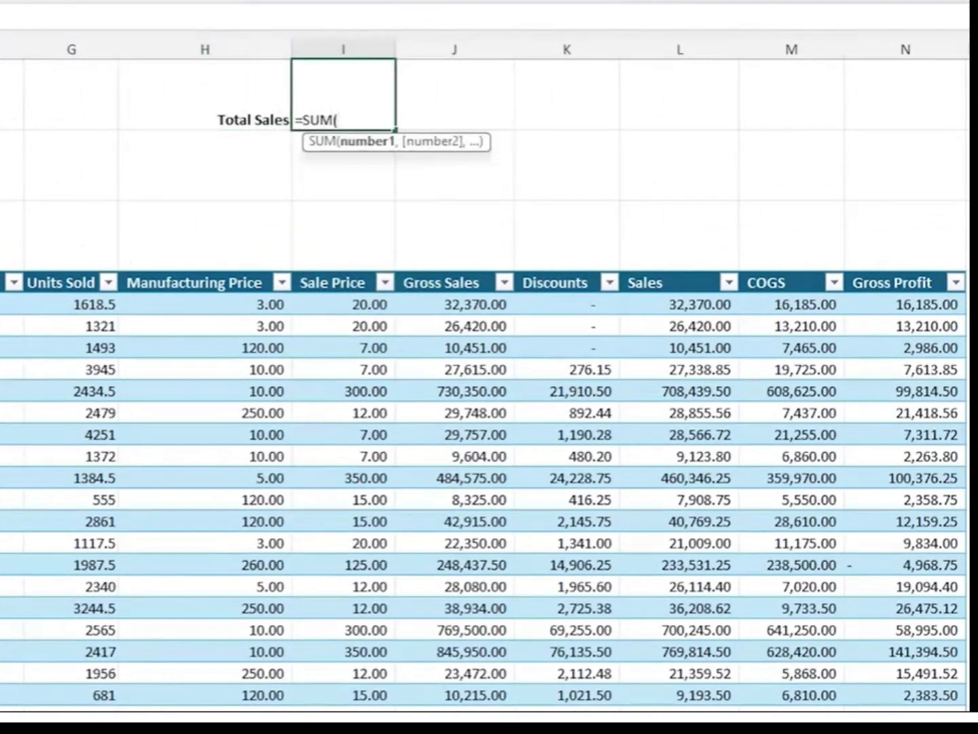
{"action": "left_click", "coordinate": [673, 269]}
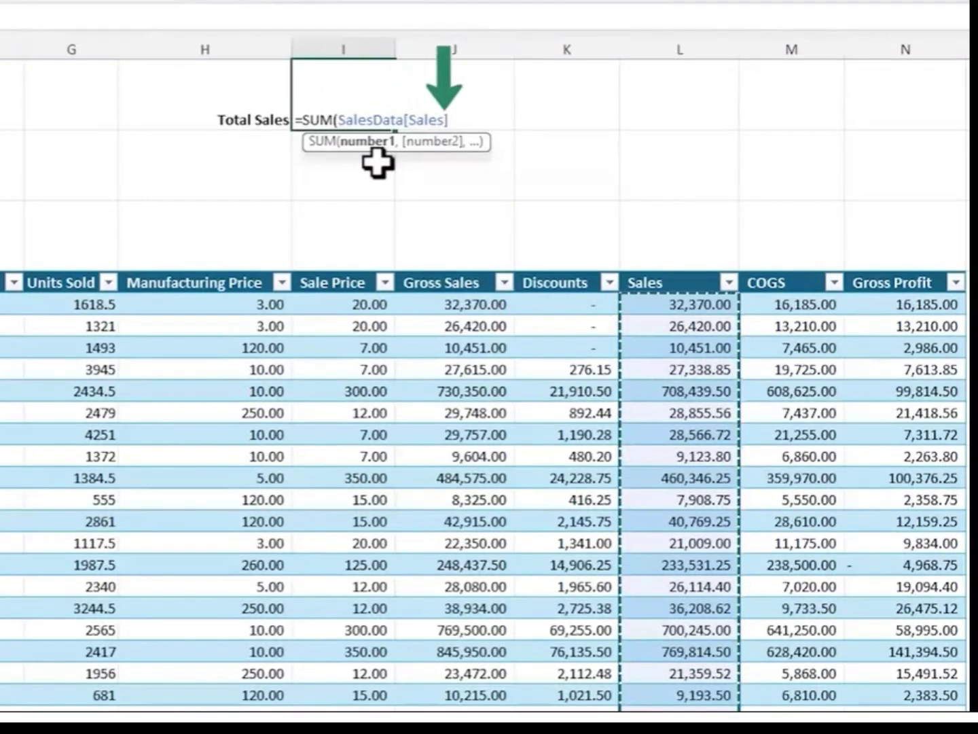
{"action": "type", "text": ")"}
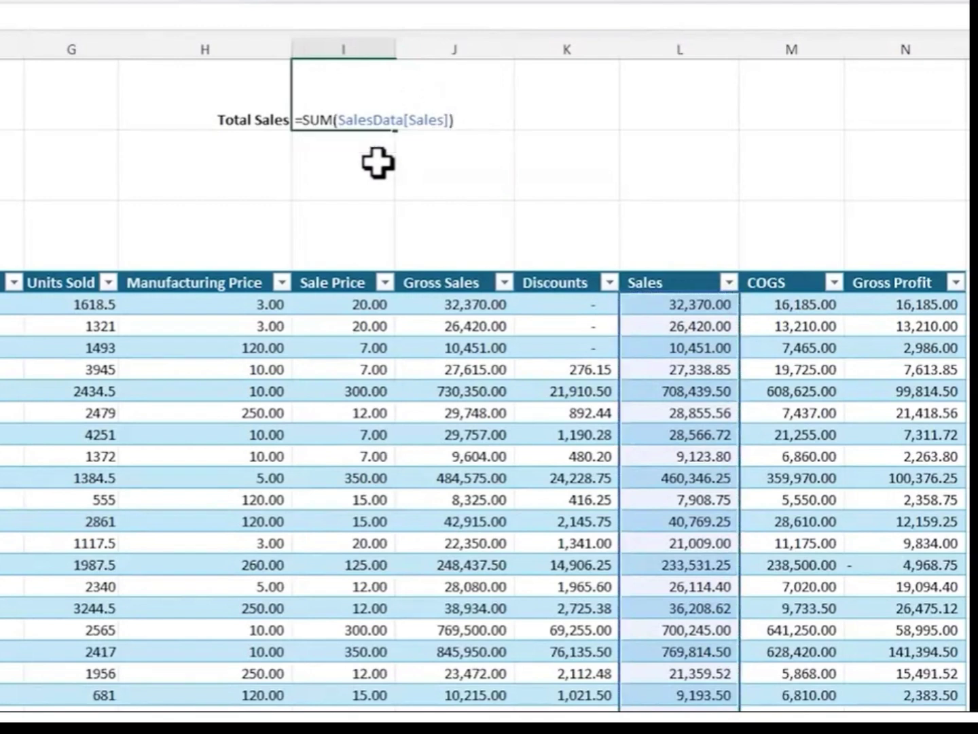
{"action": "key", "text": "Return"}
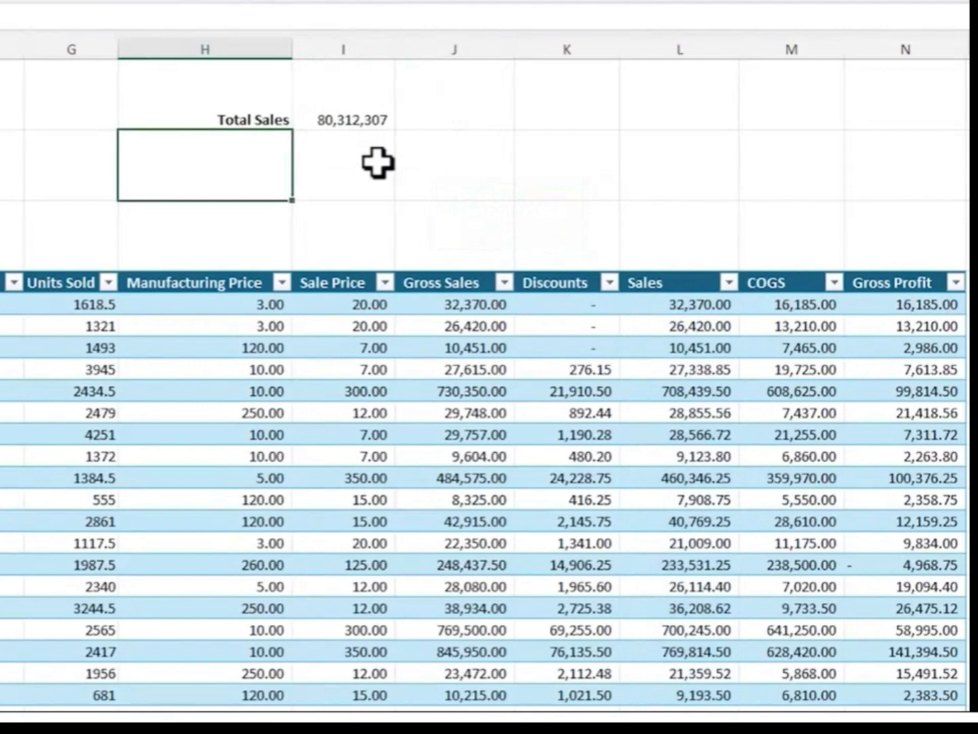
- Type a 'Total Profit' label and enter =SUM(SalesData[Gross Profit]) beside it, giving 10,989,472
{"action": "type", "text": "Total Profit"}
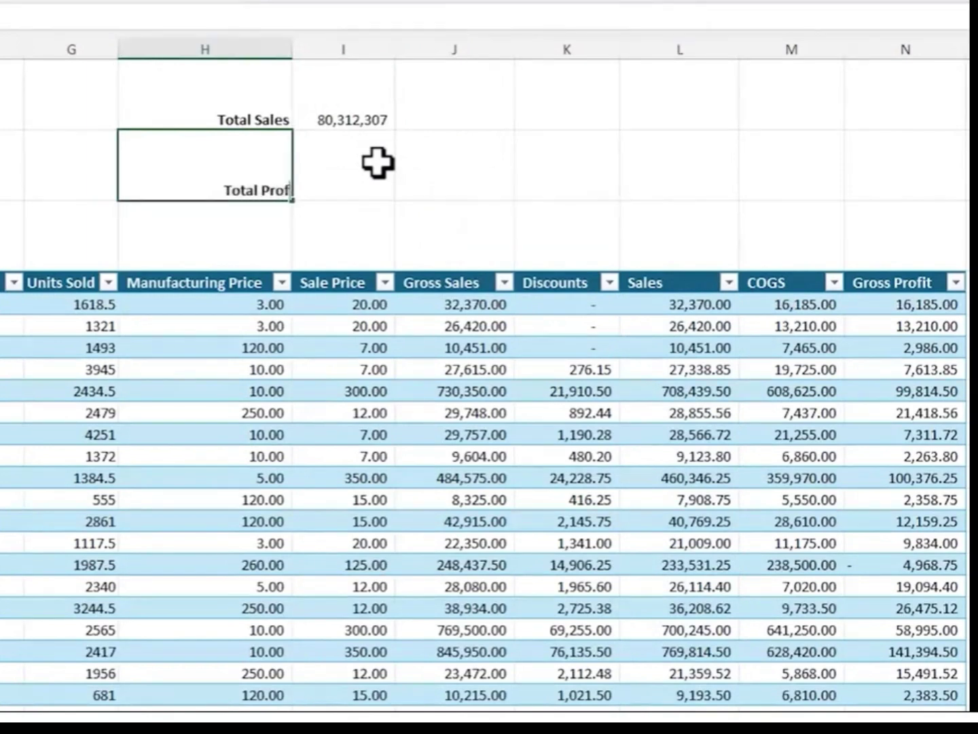
{"action": "left_click", "coordinate": [378, 163]}
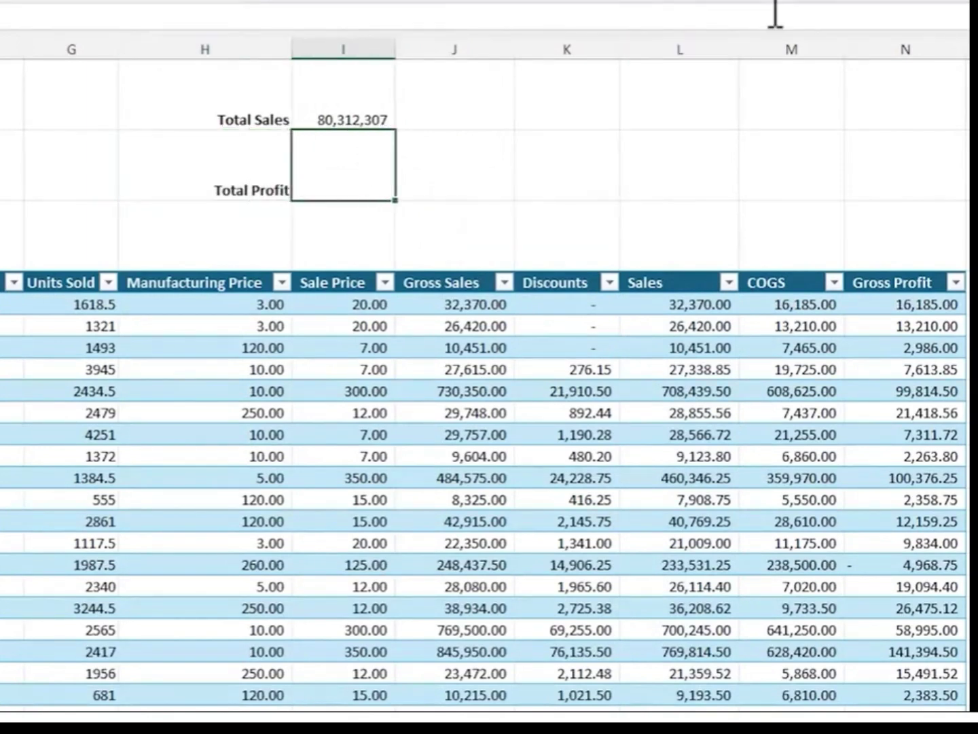
{"action": "type", "text": "=sum"}
{"action": "key", "text": "Tab"}
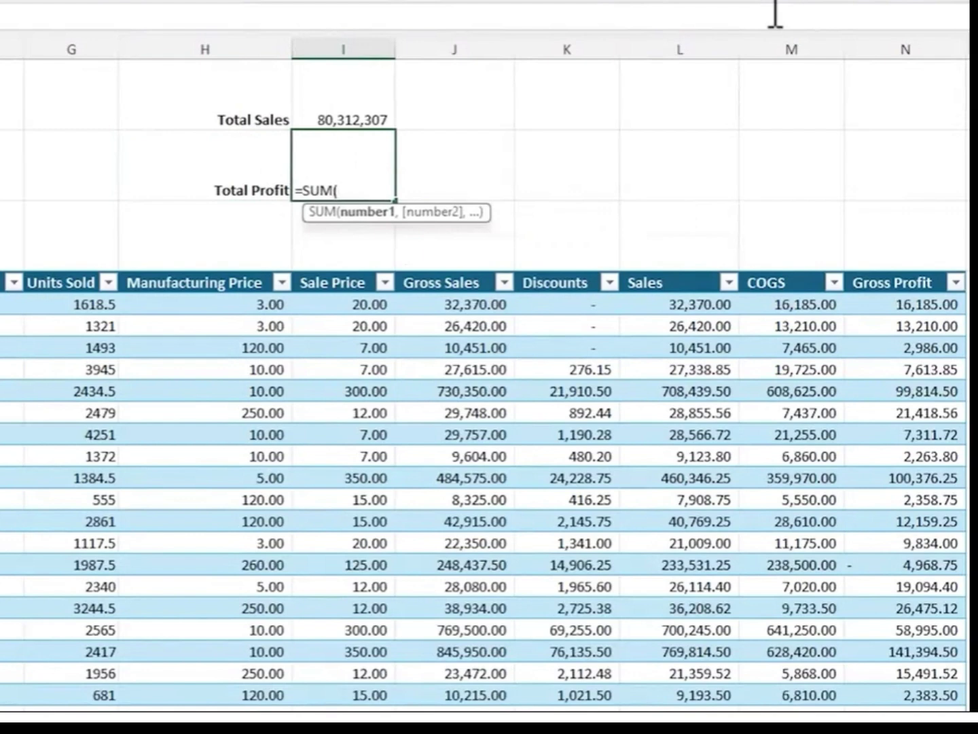
{"action": "type", "text": "sal"}
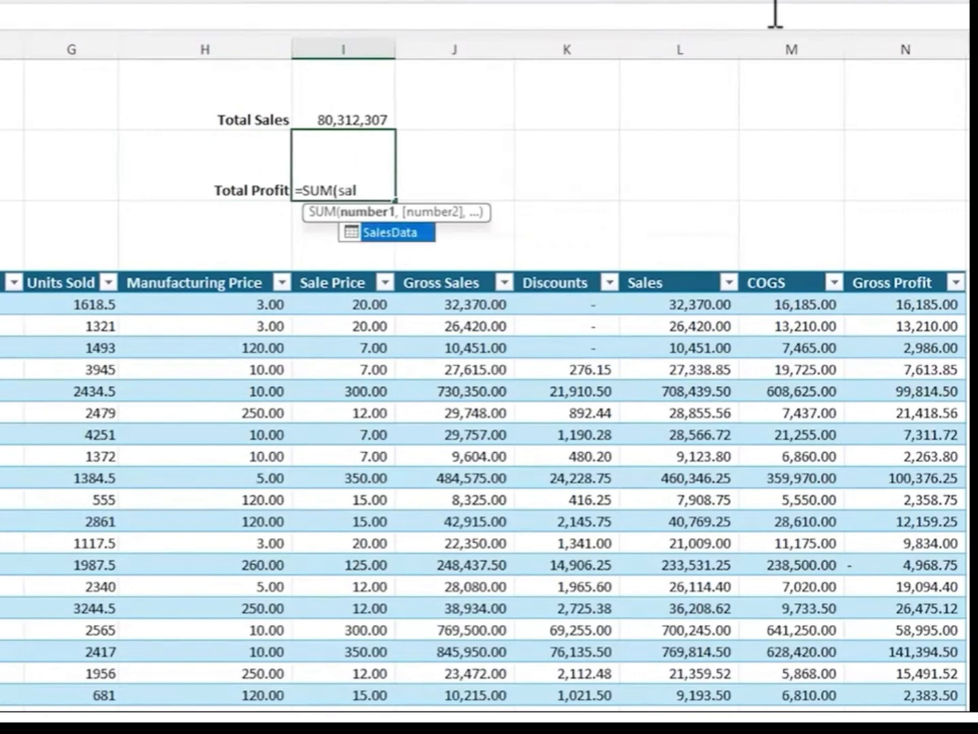
{"action": "key", "text": "Tab"}
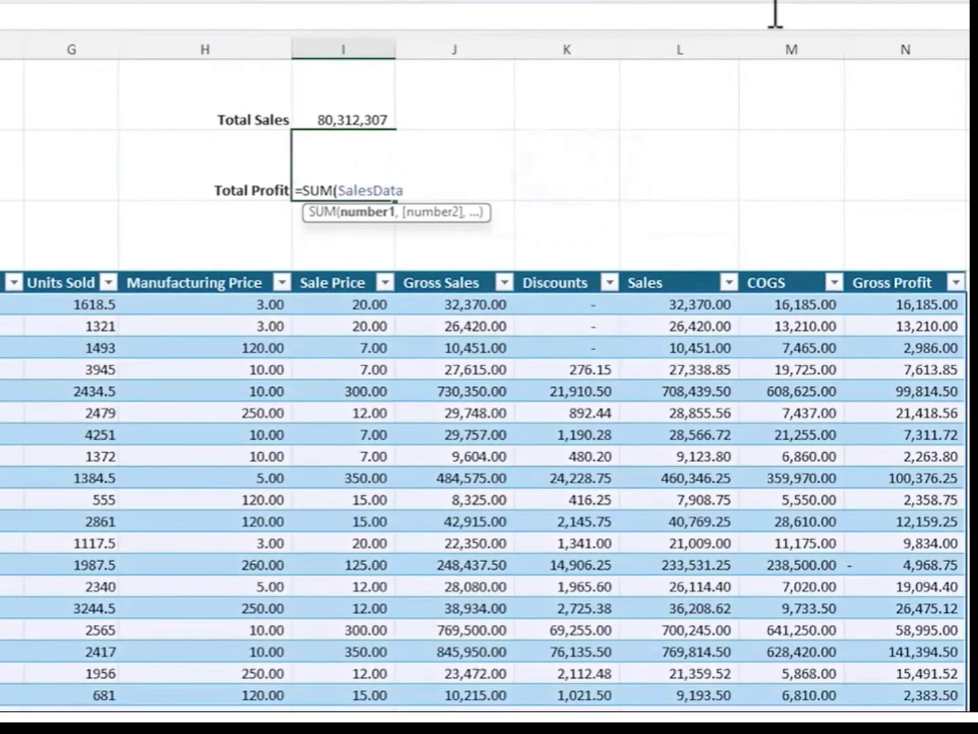
{"action": "type", "text": "["}
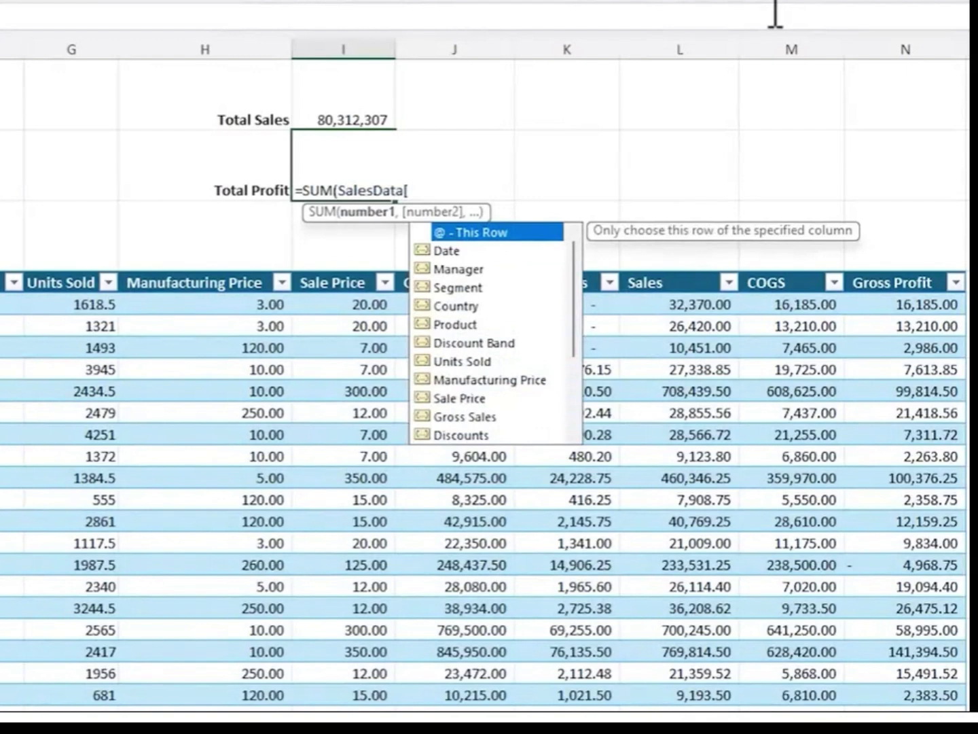
{"action": "key", "text": "Down"}
{"action": "key", "text": "Down"}
{"action": "key", "text": "Down"}
{"action": "key", "text": "Down"}
{"action": "key", "text": "Down"}
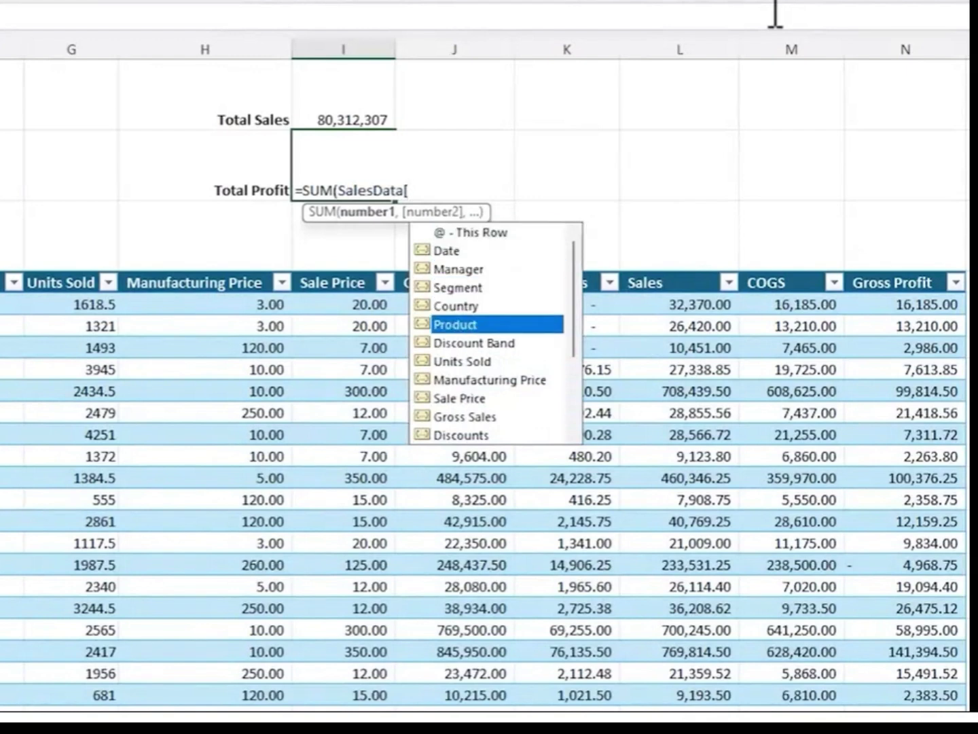
{"action": "type", "text": "pro"}
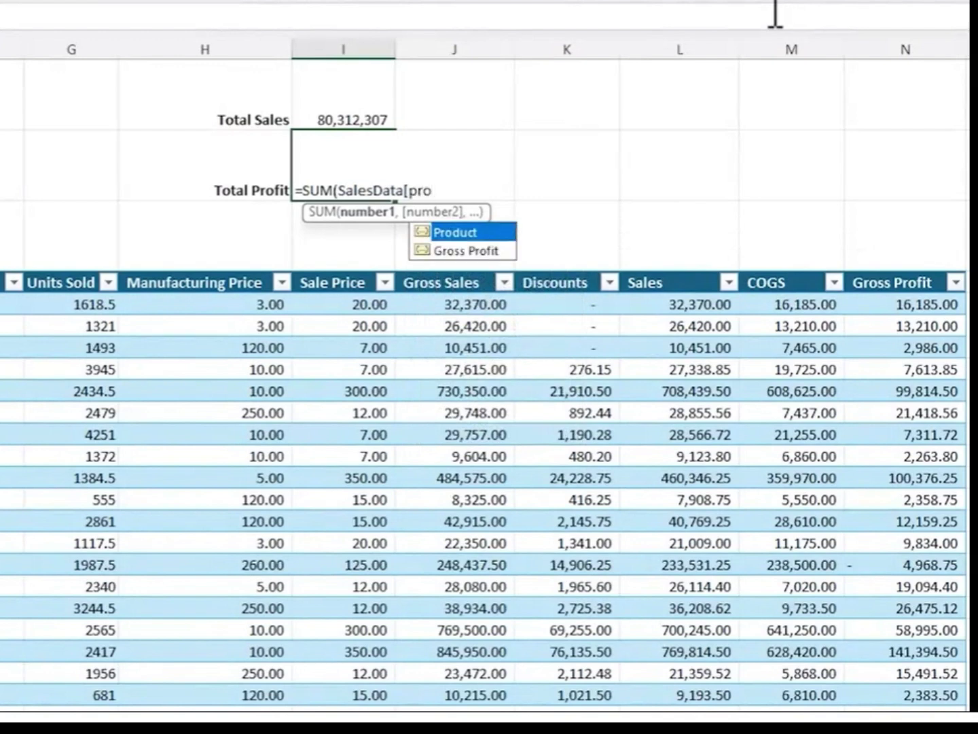
{"action": "key", "text": "Down"}
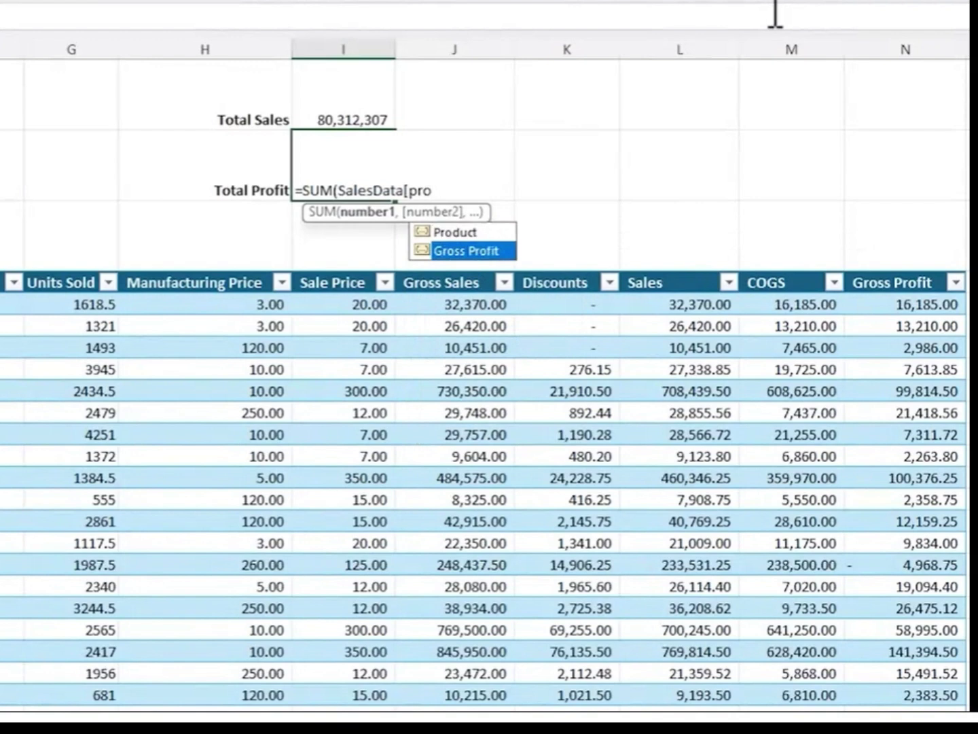
{"action": "key", "text": "Tab"}
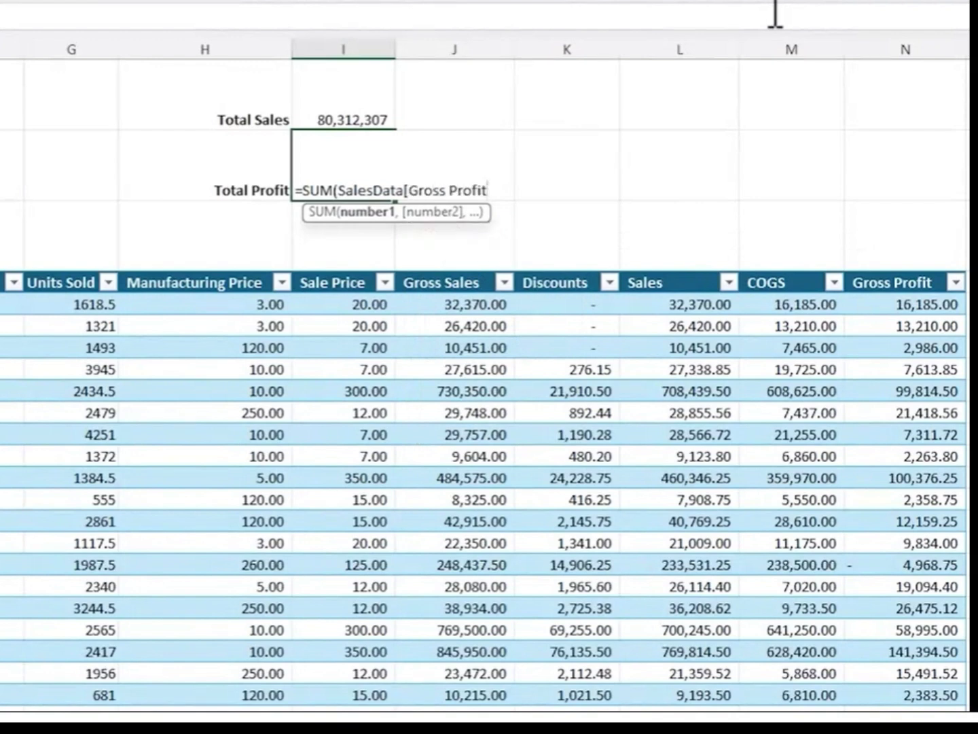
{"action": "type", "text": "]"}
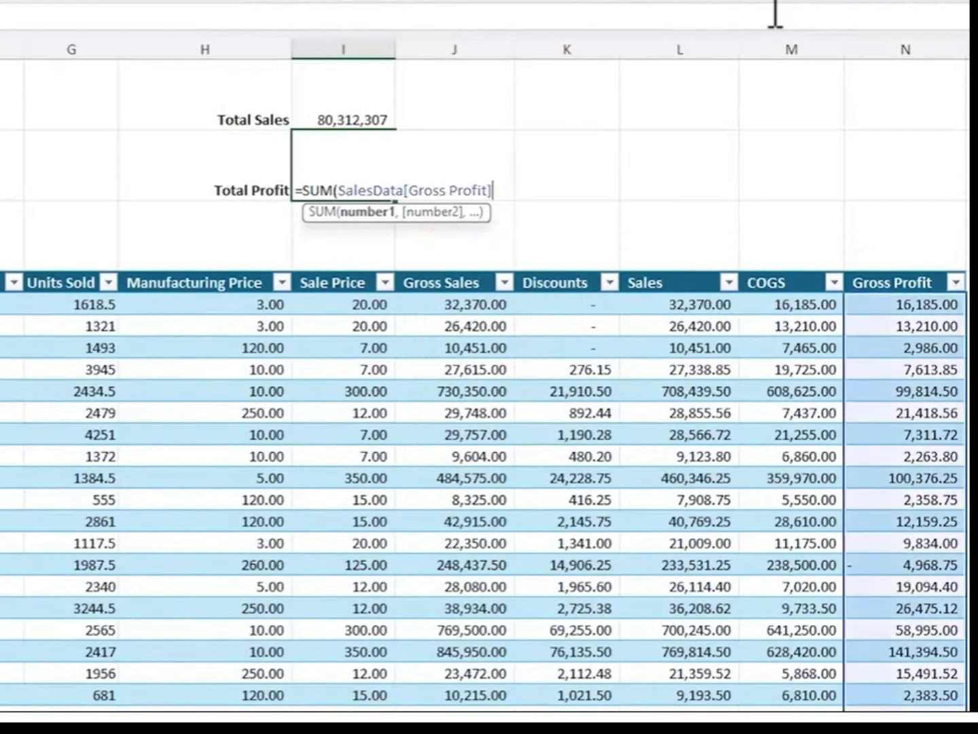
{"action": "type", "text": ")"}
{"action": "key", "text": "Return"}
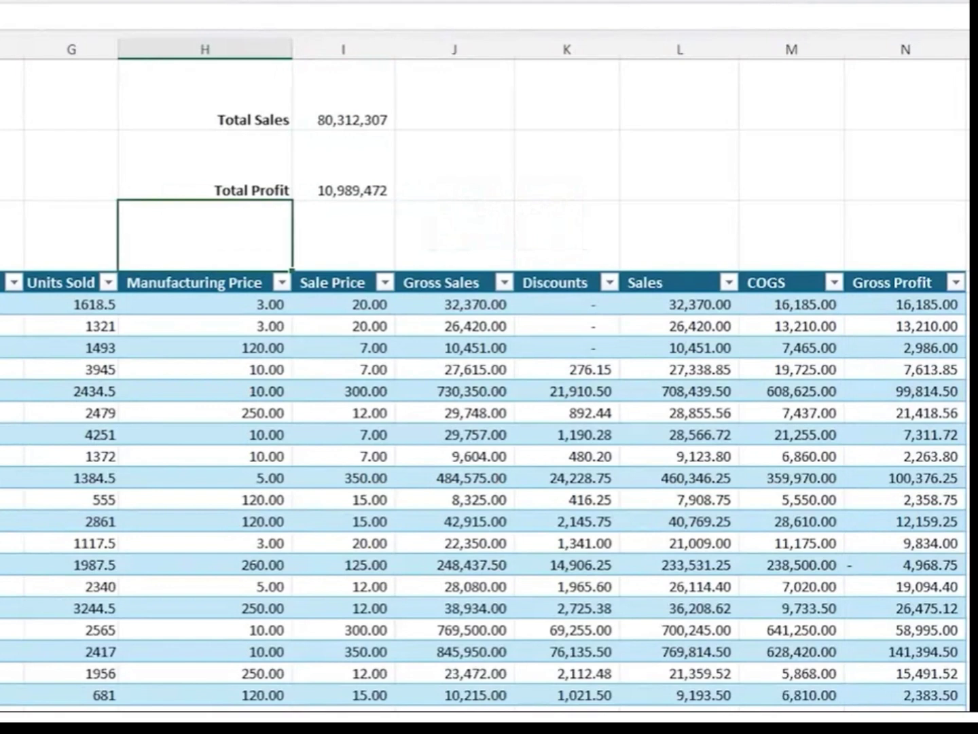
{"action": "key", "text": "Up"}
{"action": "key", "text": "Right"}
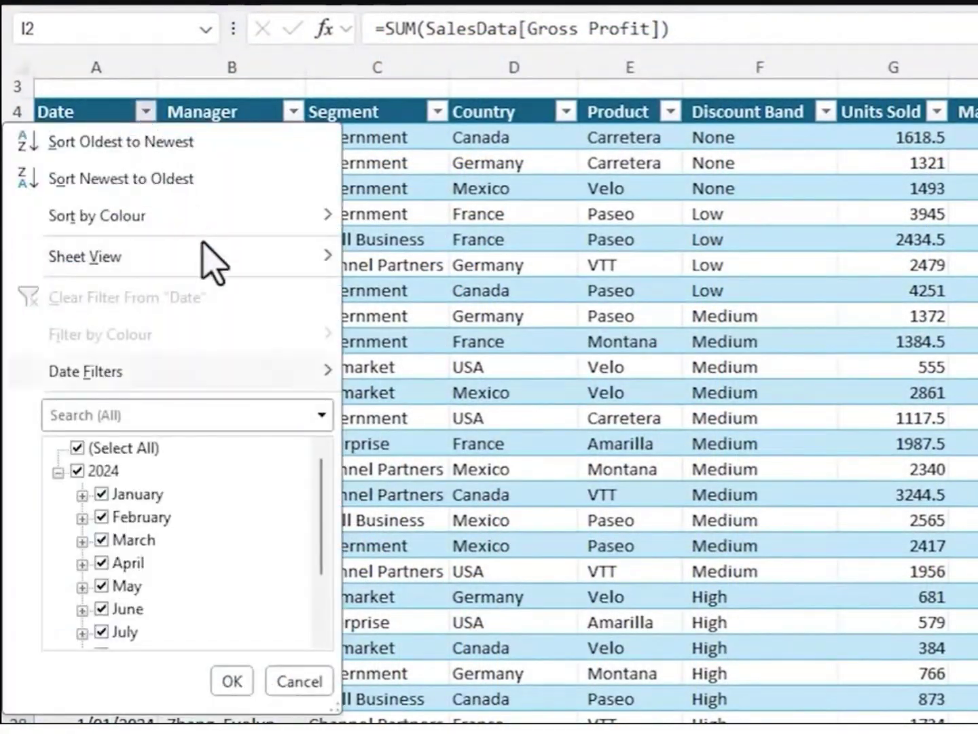
- Scroll the Date filter's month list to November, close it, and go to the Report sheet
{"action": "left_click_drag", "start_coordinate": [328, 507], "coordinate": [328, 579]}
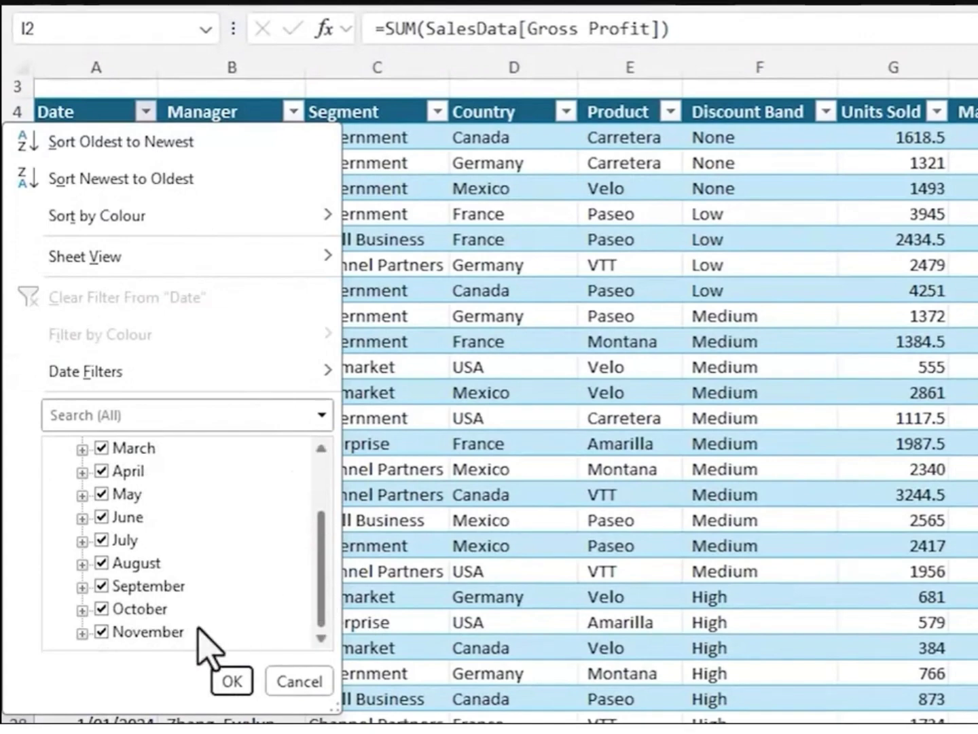
{"action": "left_click", "coordinate": [221, 674]}
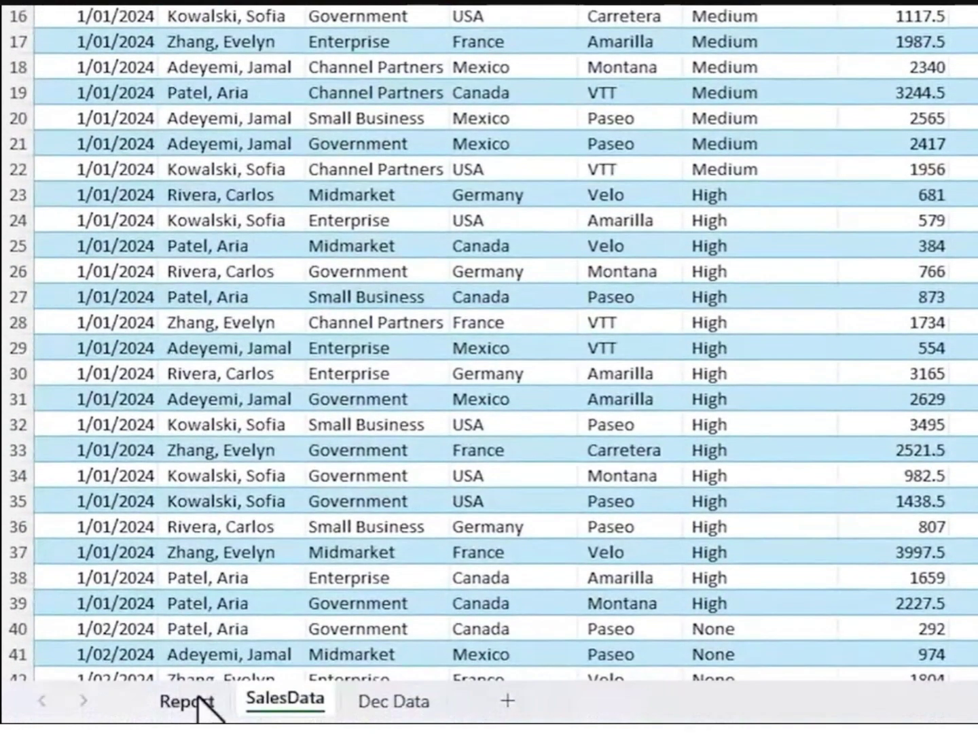
{"action": "left_click", "coordinate": [187, 699]}
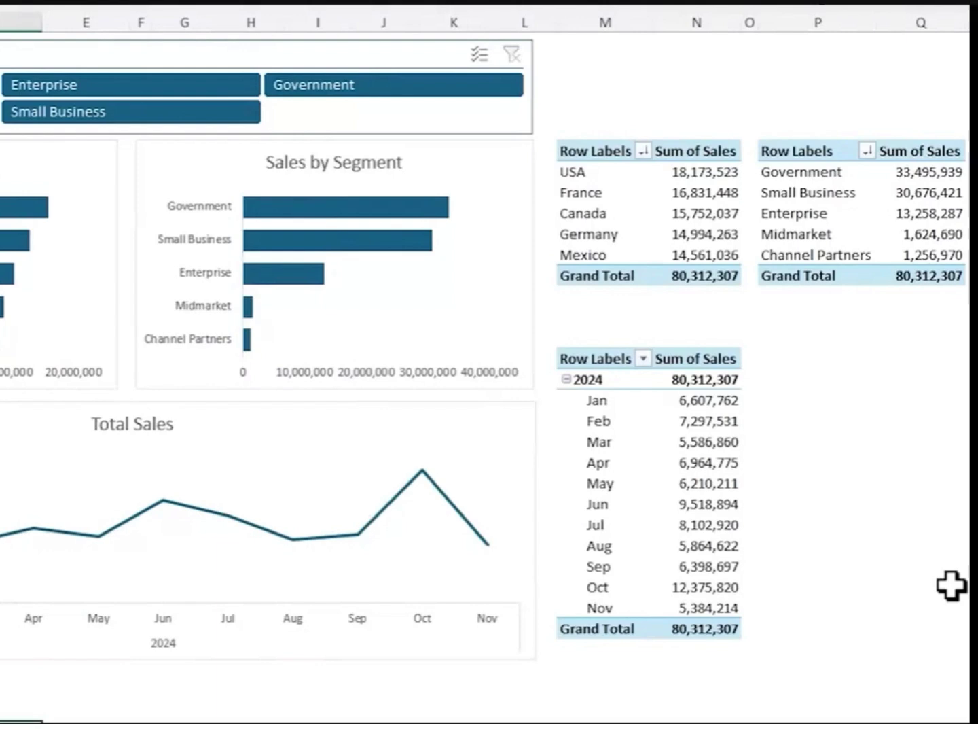
- Confirm Nov is the report's last month, then copy all rows on the Dec Data sheet
{"action": "left_click", "coordinate": [615, 612]}
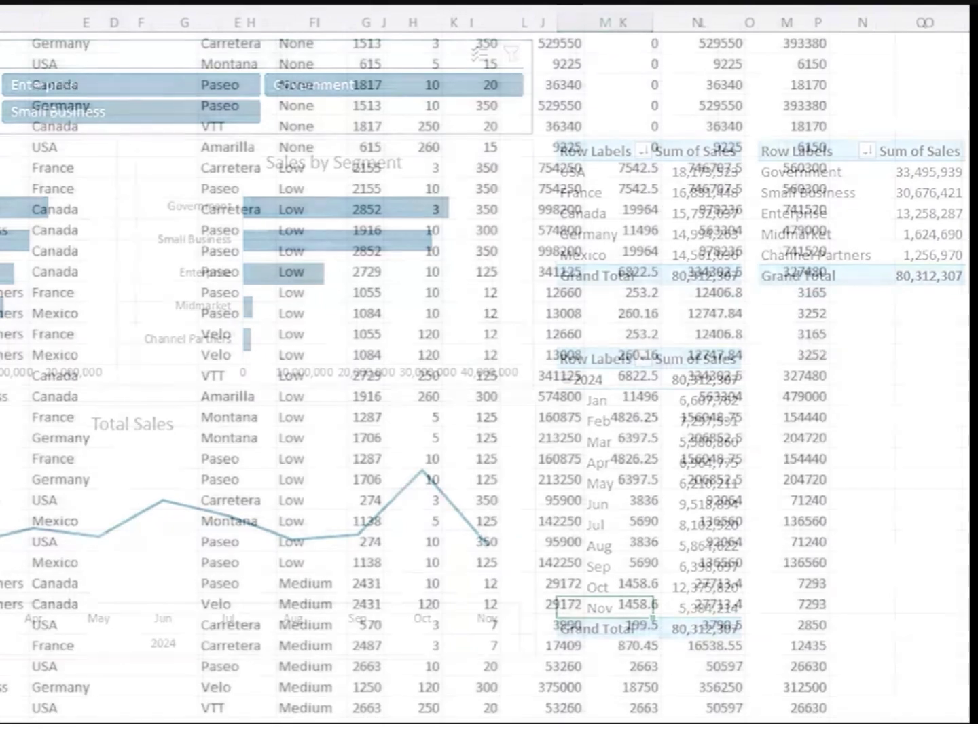
{"action": "scroll", "coordinate": [475, 374], "scroll_direction": "down", "scroll_amount": 10}
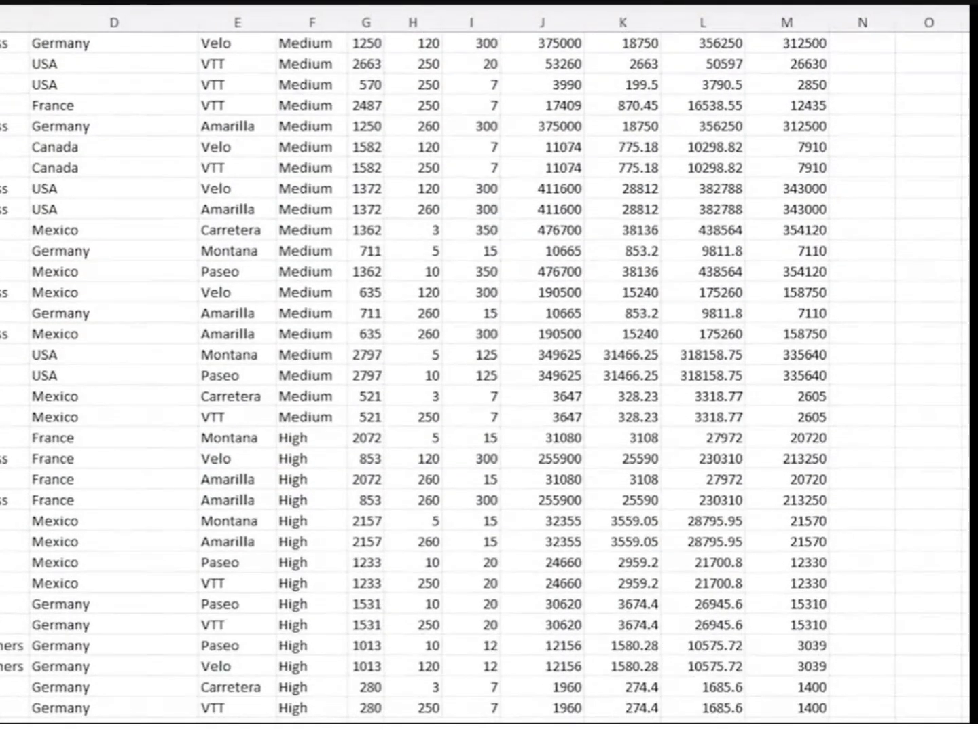
{"action": "key", "text": "ctrl+a"}
{"action": "key", "text": "ctrl+c"}
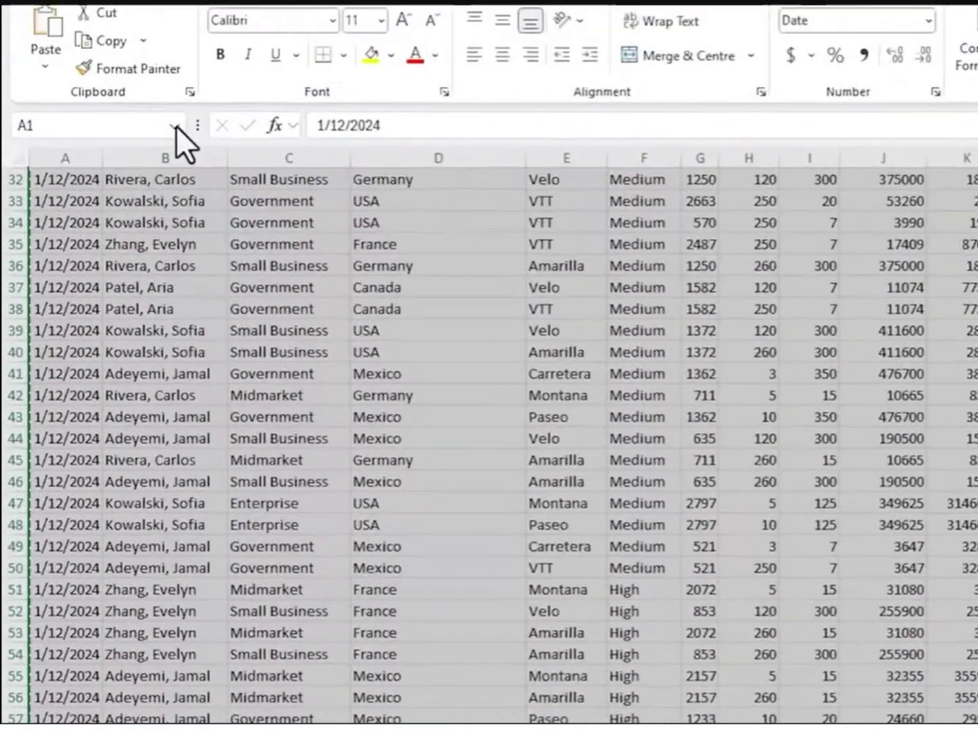
- Jump to the SalesData table through the Name Box list
{"action": "left_click", "coordinate": [175, 125]}
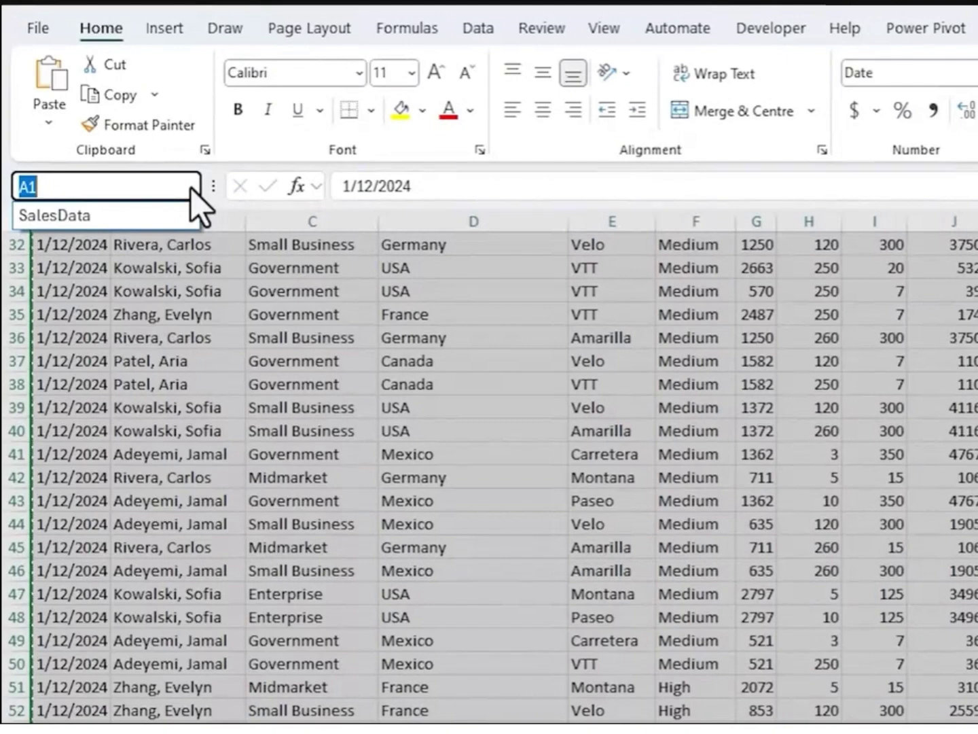
{"action": "left_click", "coordinate": [110, 216]}
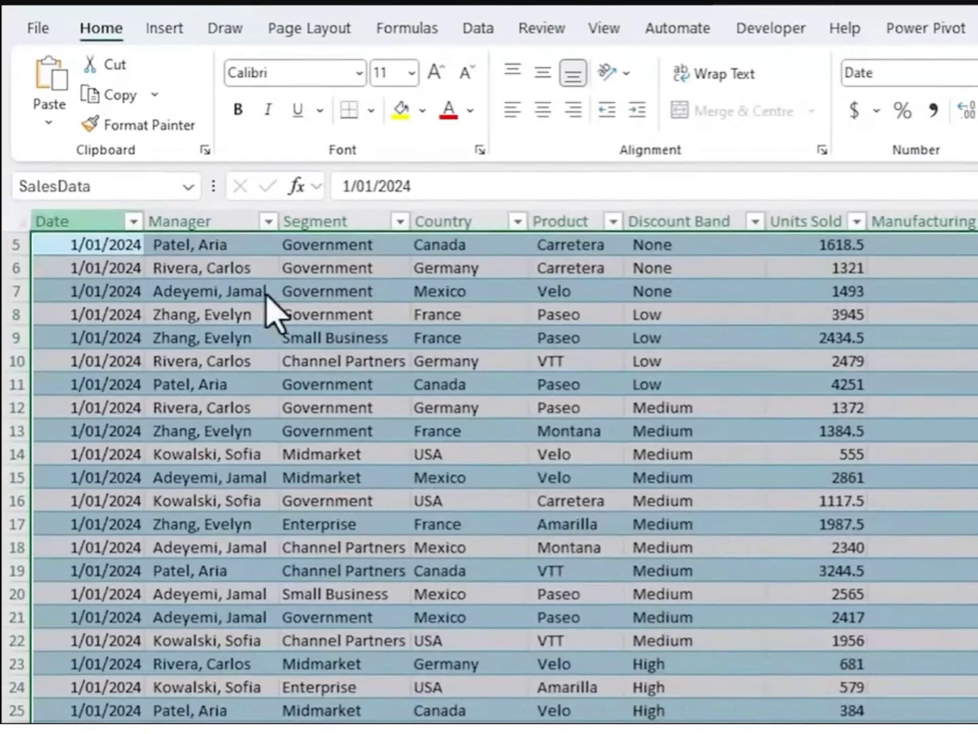
{"action": "scroll", "coordinate": [392, 179], "scroll_direction": "up", "scroll_amount": 2}
{"action": "scroll", "coordinate": [391, 178], "scroll_direction": "down", "scroll_amount": 1}
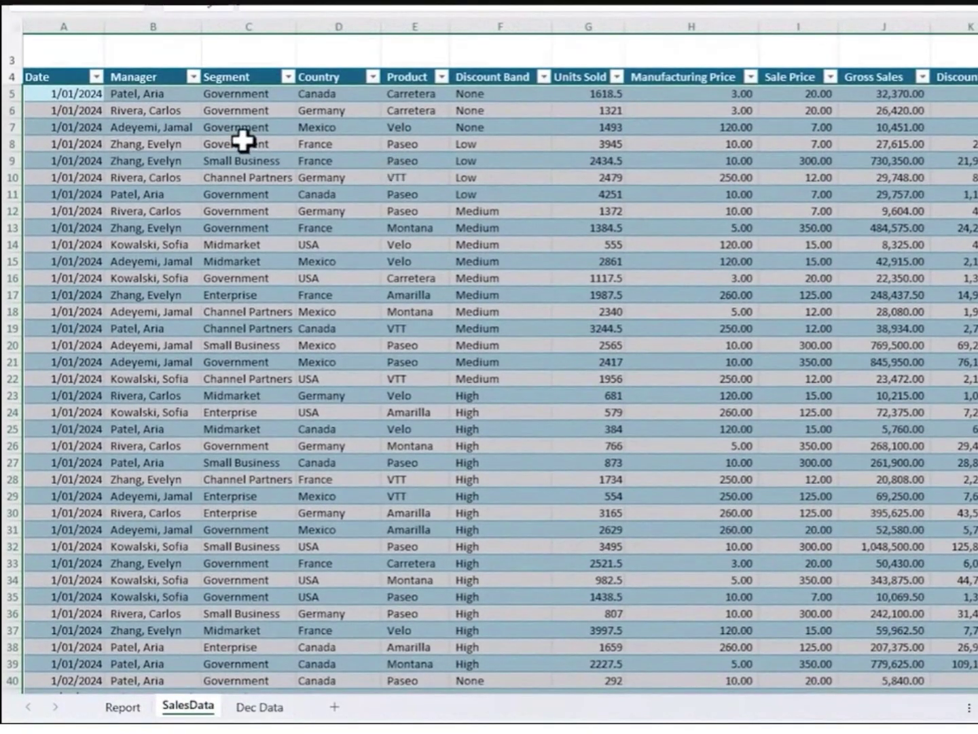
- Paste the December rows into the first empty row below the SalesData table
{"action": "left_click", "coordinate": [32, 116]}
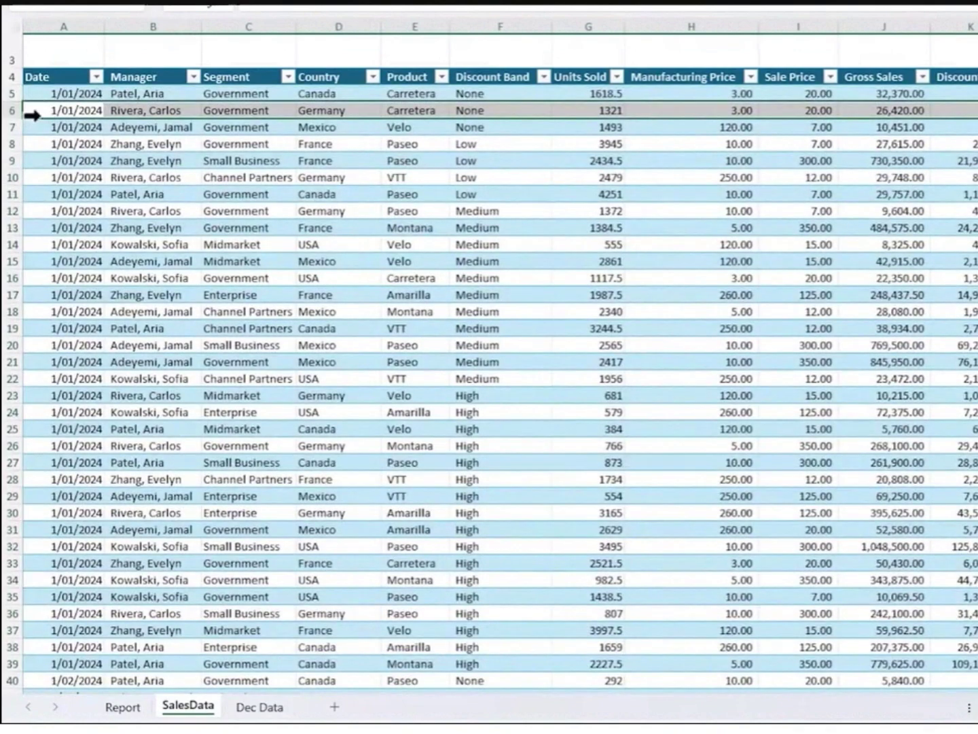
{"action": "key", "text": "ctrl+Down"}
{"action": "key", "text": "Down"}
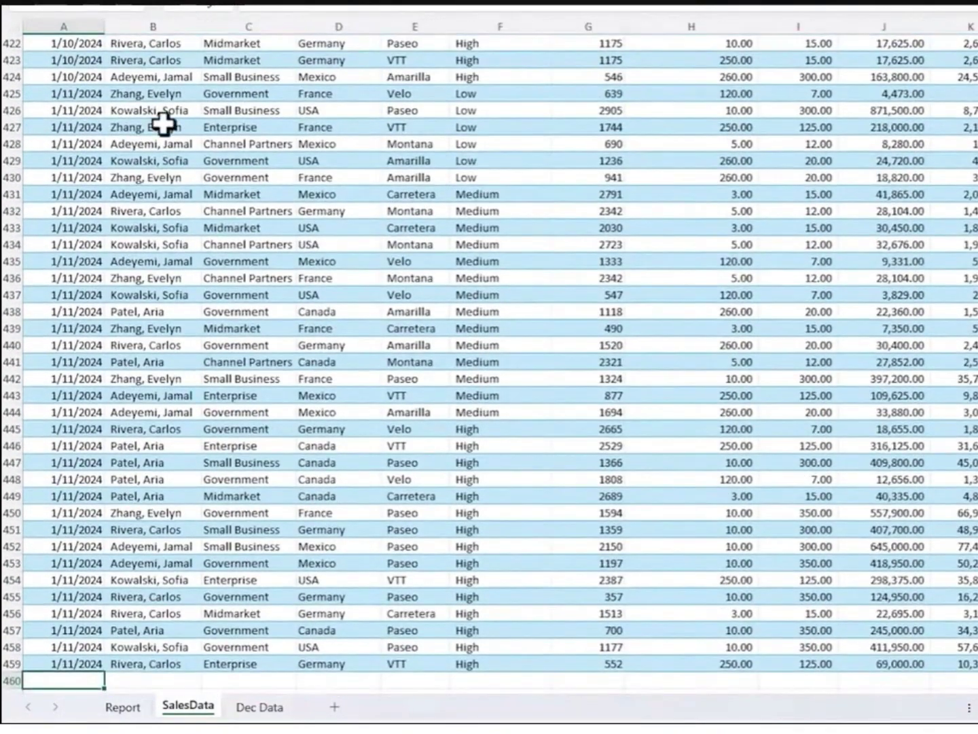
{"action": "scroll", "coordinate": [163, 123], "scroll_direction": "down", "scroll_amount": 8}
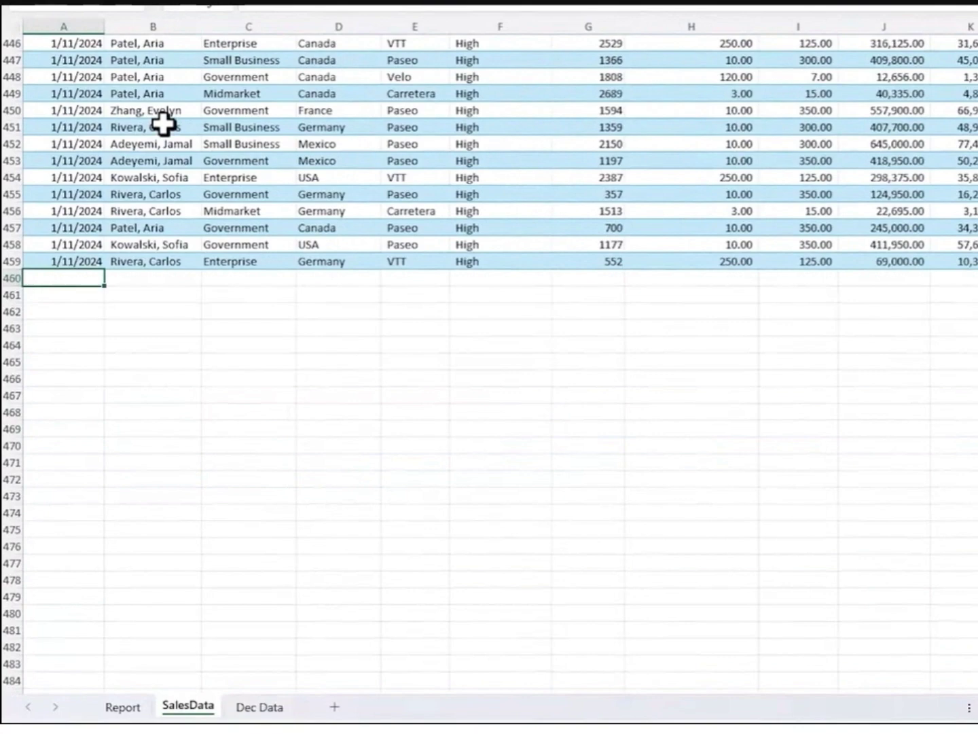
{"action": "key", "text": "ctrl+v"}
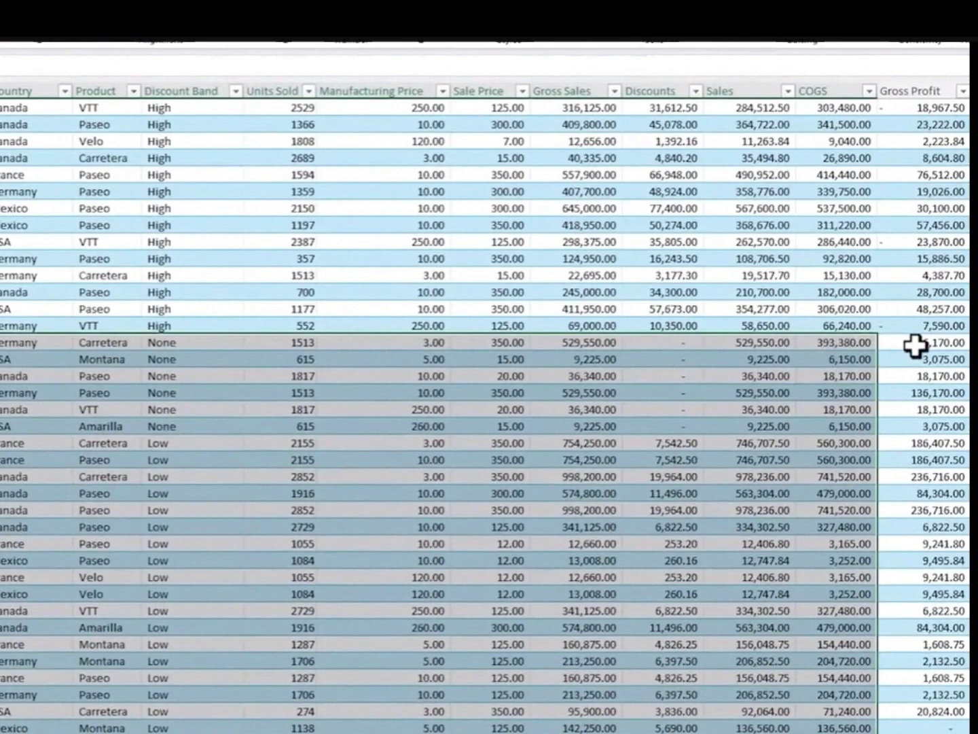
- Verify the new rows' Gross Profit formulas and the updated totals, 92,311,095 and 13,015,238
{"action": "left_click", "coordinate": [916, 345]}
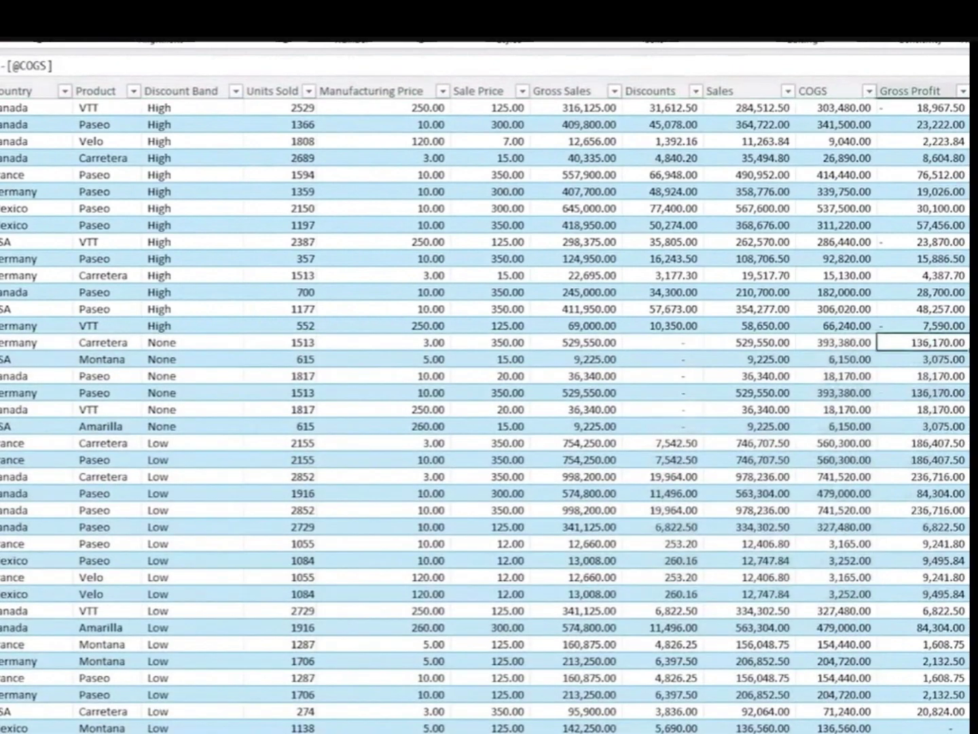
{"action": "key", "text": "Down"}
{"action": "key", "text": "Down"}
{"action": "key", "text": "Down"}
{"action": "key", "text": "Down"}
{"action": "key", "text": "Down"}
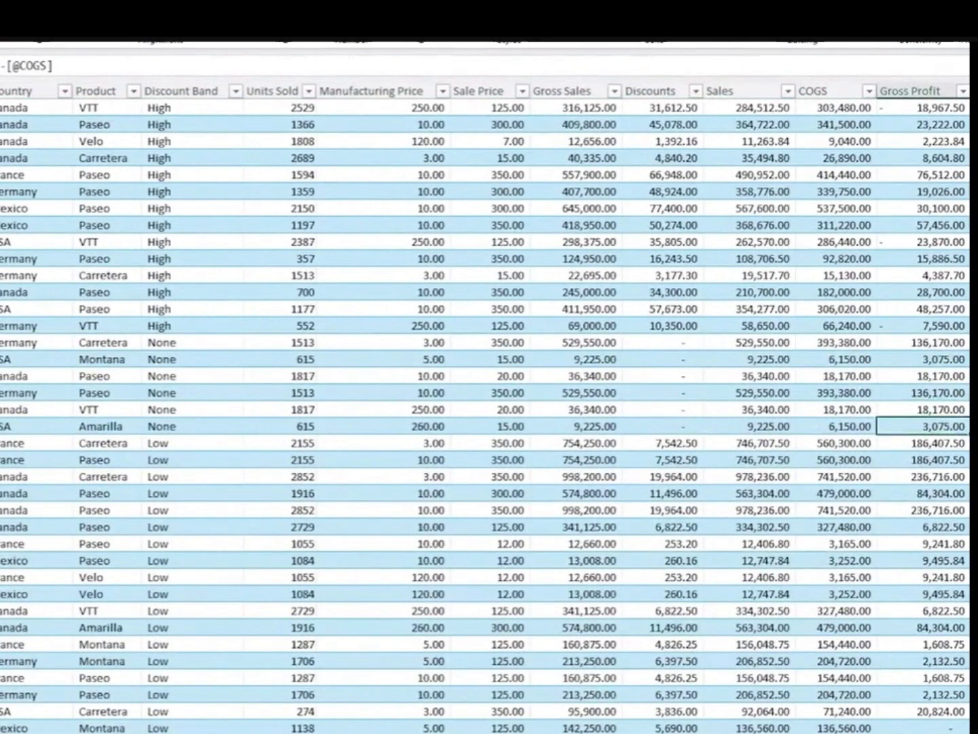
{"action": "key", "text": "Down"}
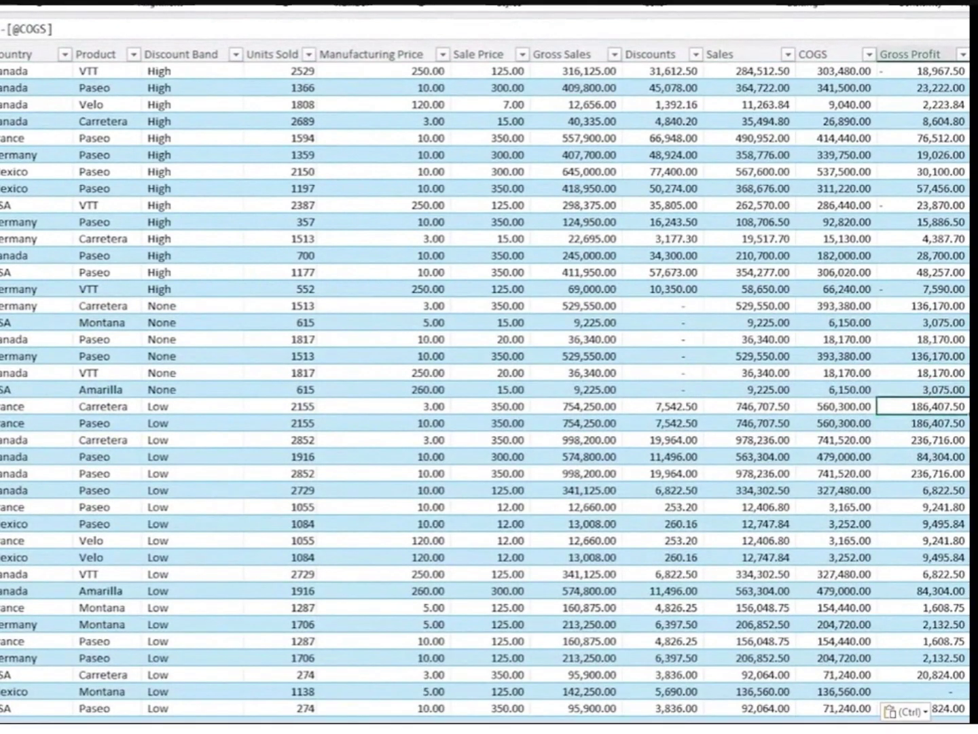
{"action": "key", "text": "ctrl+Down"}
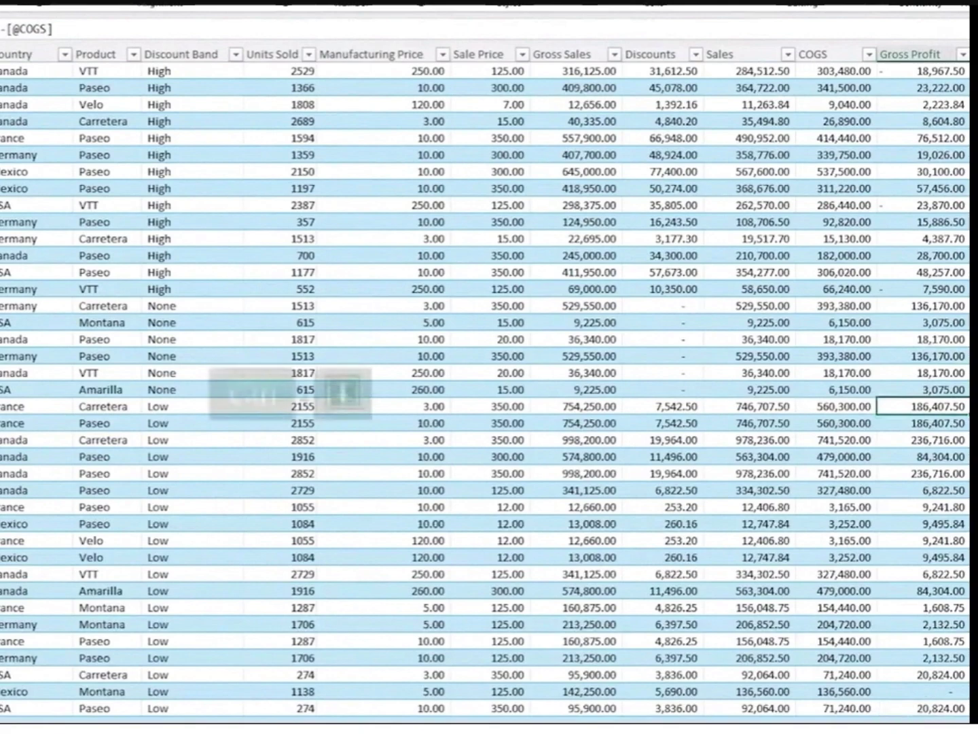
{"action": "scroll", "coordinate": [304, 399], "scroll_direction": "down", "scroll_amount": 4}
{"action": "scroll", "coordinate": [305, 400], "scroll_direction": "down", "scroll_amount": 1}
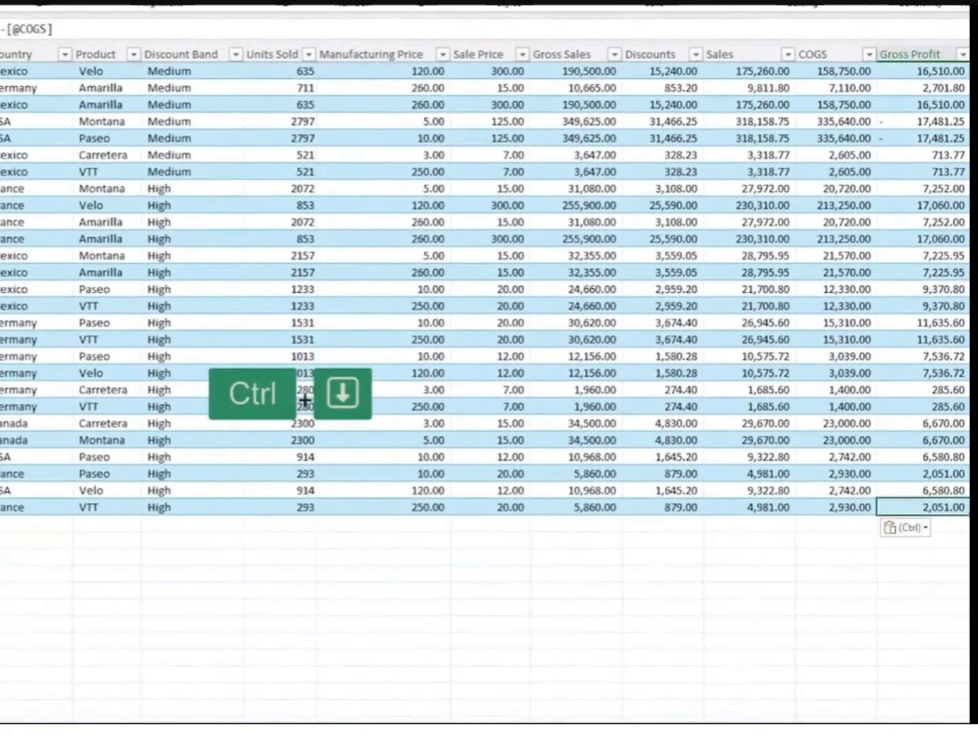
{"action": "left_click", "coordinate": [953, 571]}
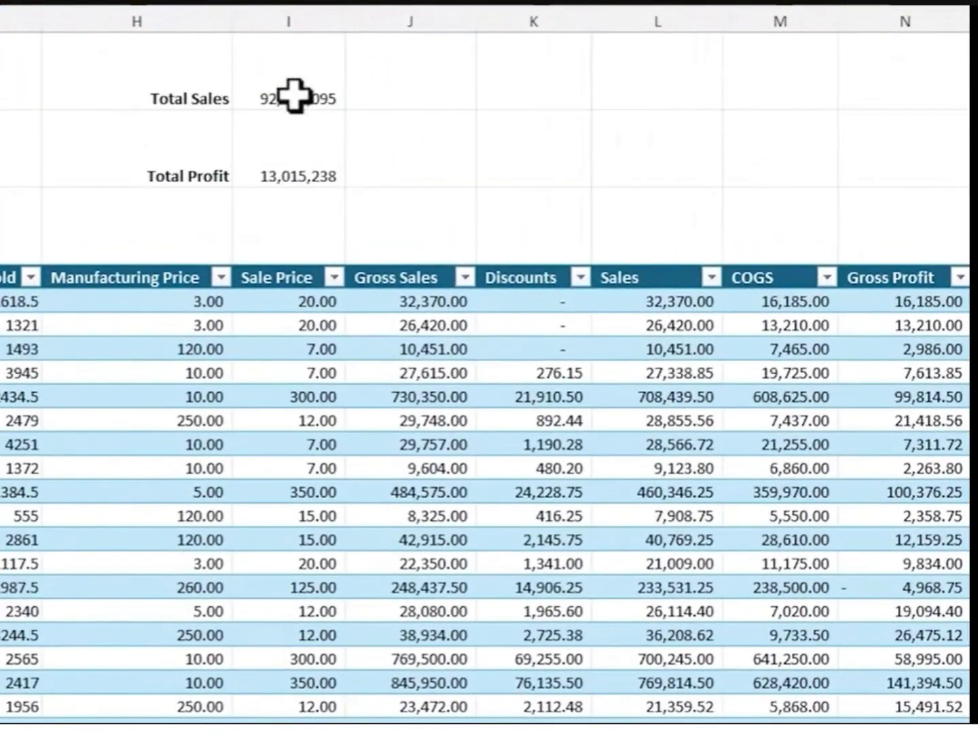
{"action": "left_click", "coordinate": [289, 71]}
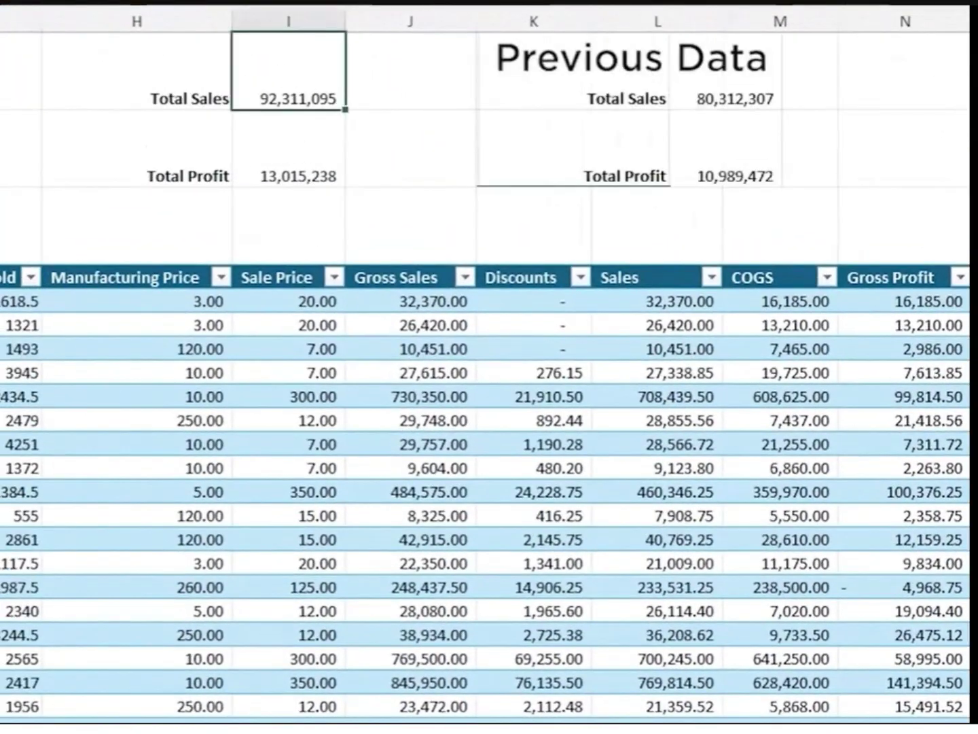
{"action": "left_click", "coordinate": [290, 147]}
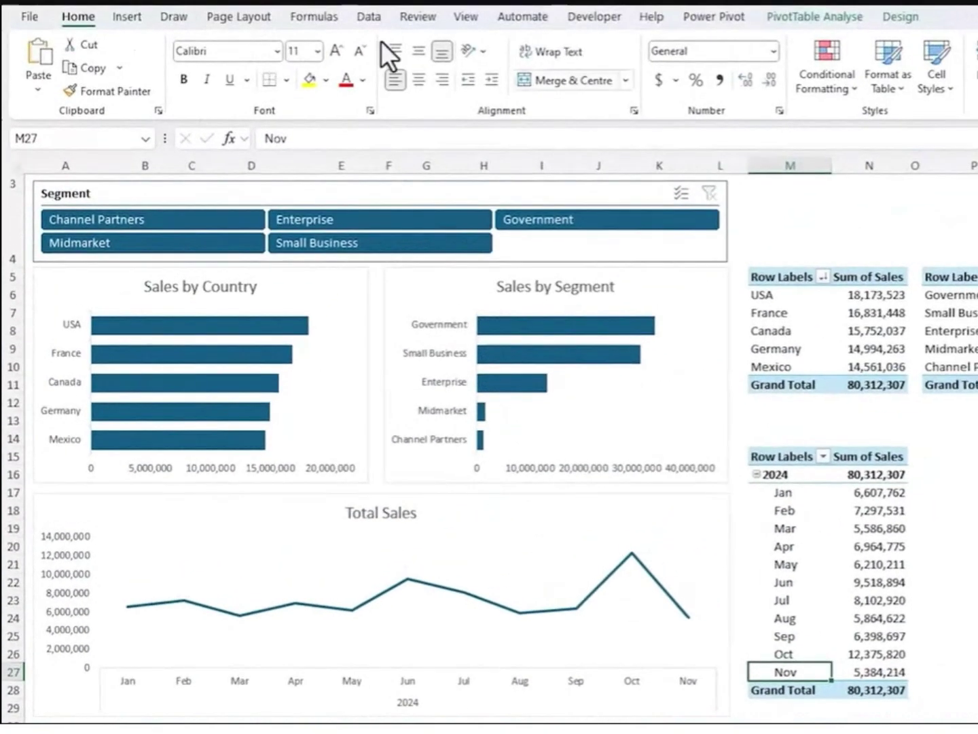
- Refresh All so the report includes December's 11,998,788, then test and reset the Segment slicer
{"action": "left_click", "coordinate": [374, 17]}
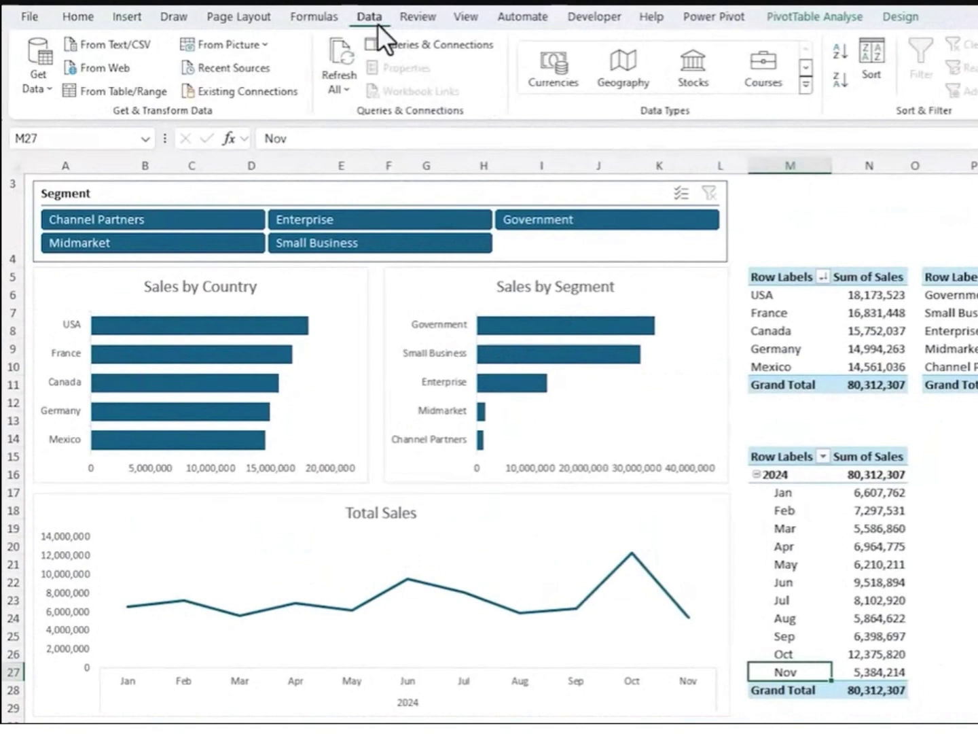
{"action": "left_click", "coordinate": [335, 80]}
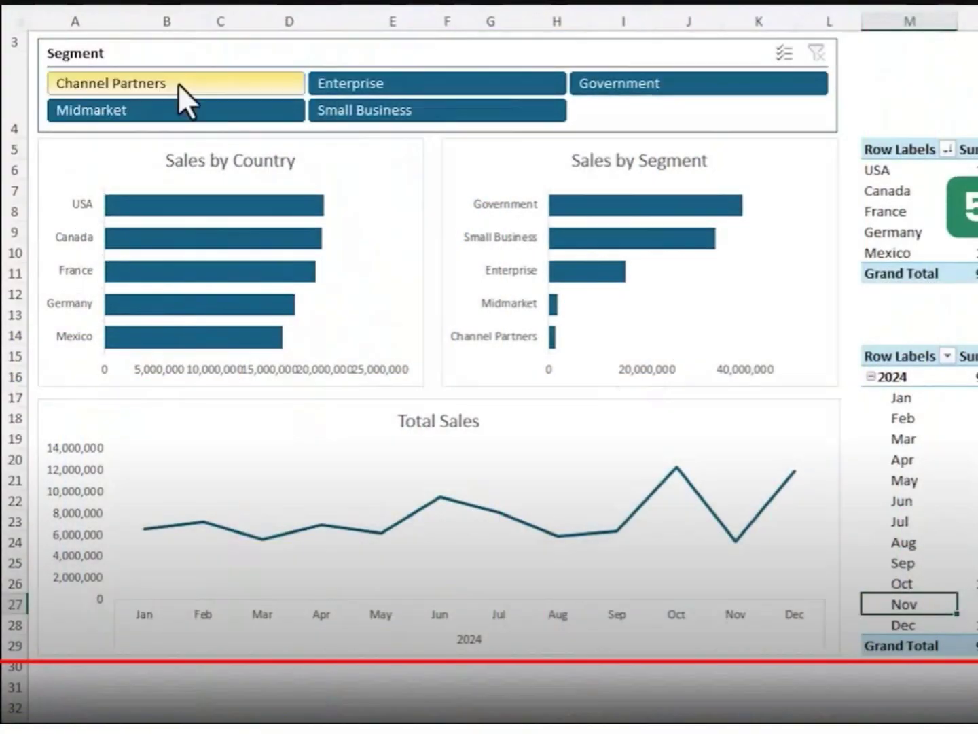
{"action": "left_click", "coordinate": [178, 82]}
{"action": "left_click", "coordinate": [178, 106]}
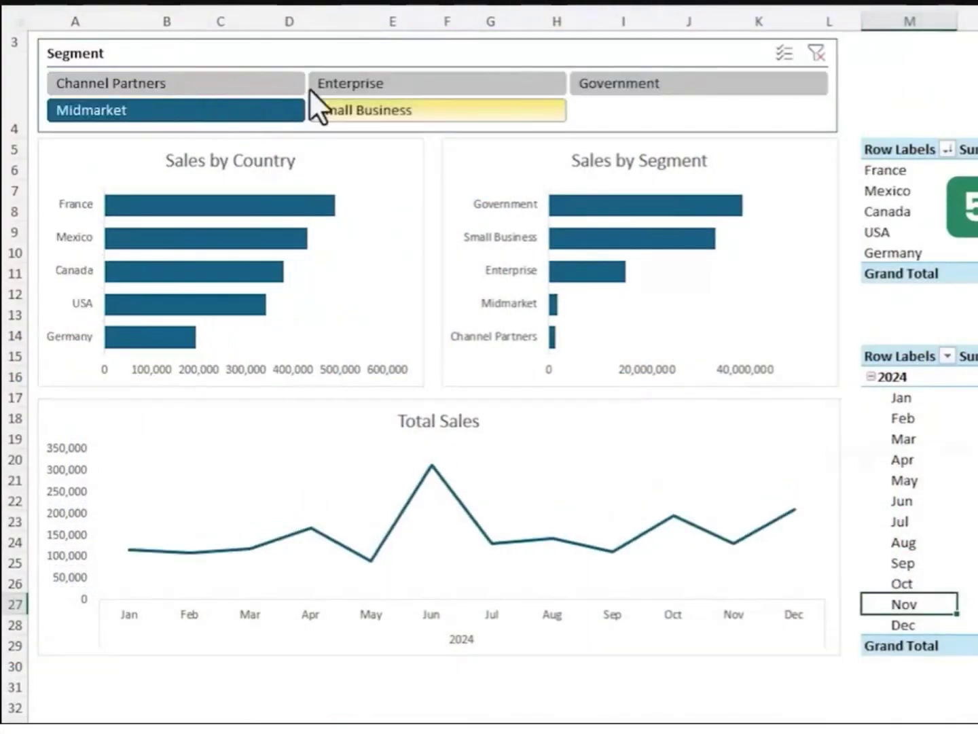
{"action": "left_click_drag", "start_coordinate": [358, 81], "coordinate": [439, 111]}
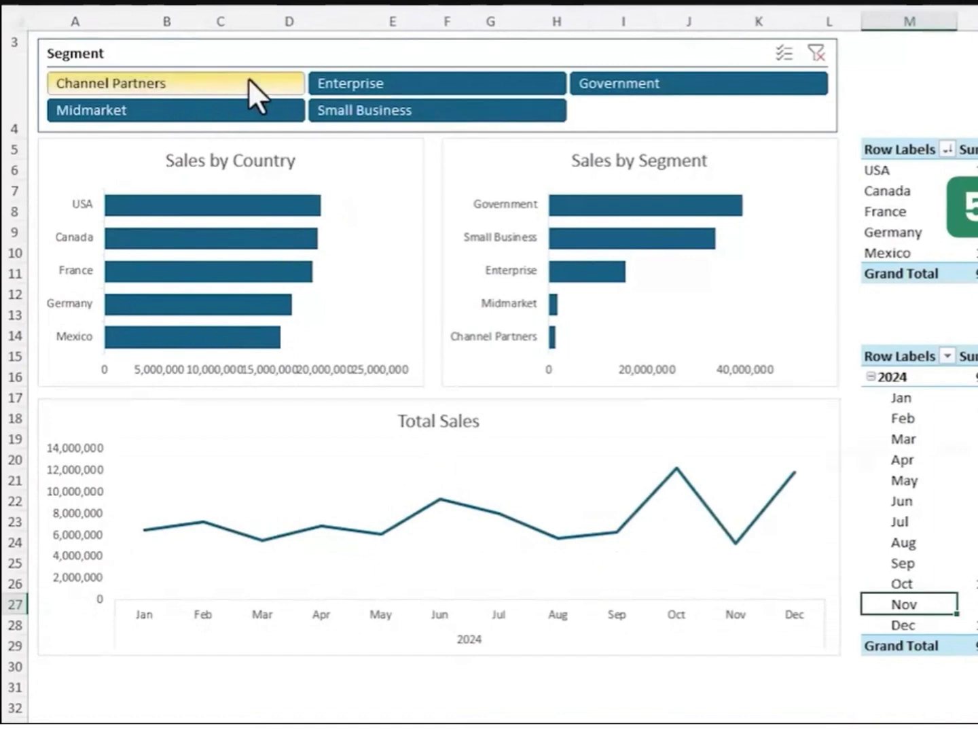
{"action": "left_click_drag", "start_coordinate": [248, 81], "coordinate": [662, 102]}
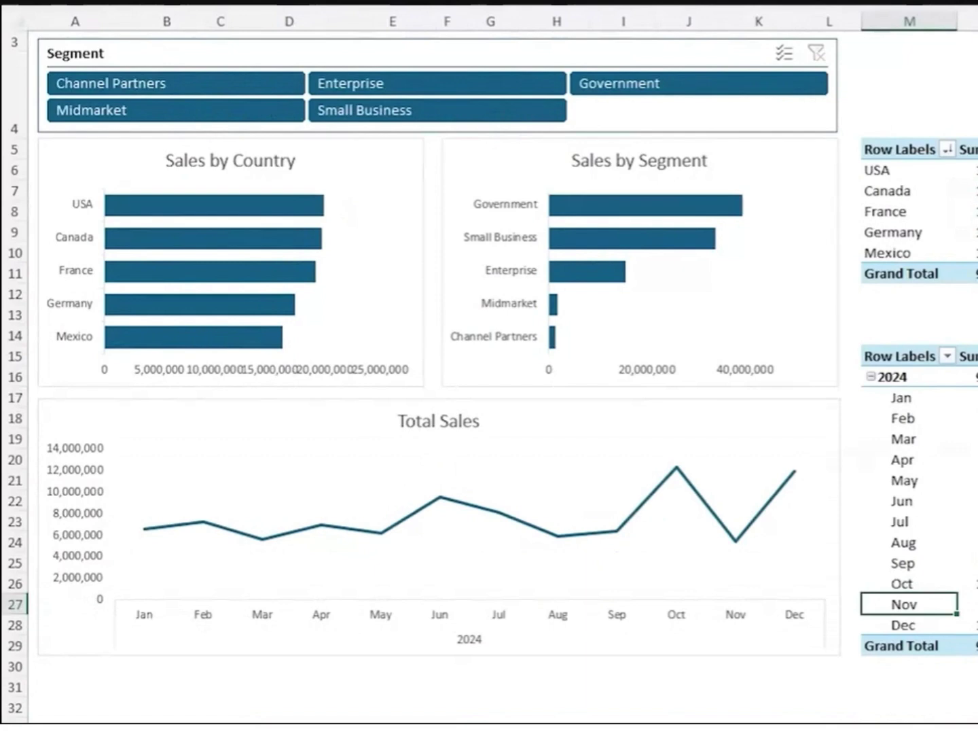
{"action": "key", "text": "ctrl+Page_Up"}
- Insert Manager and Segment slicers for the SalesData table
{"action": "left_click", "coordinate": [384, 267]}
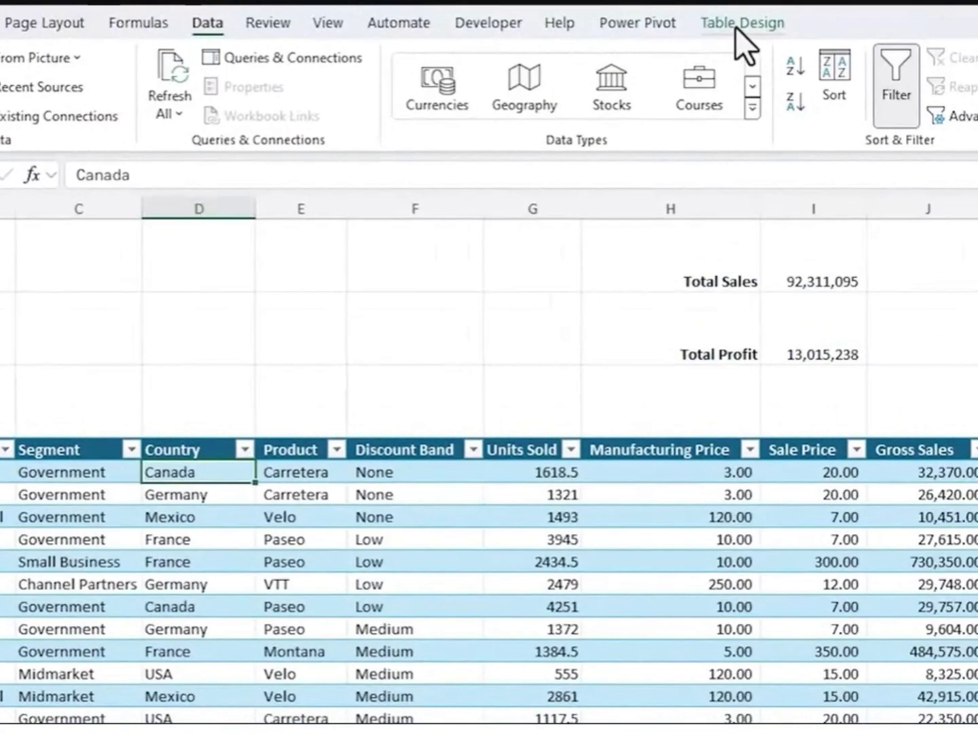
{"action": "left_click", "coordinate": [737, 26]}
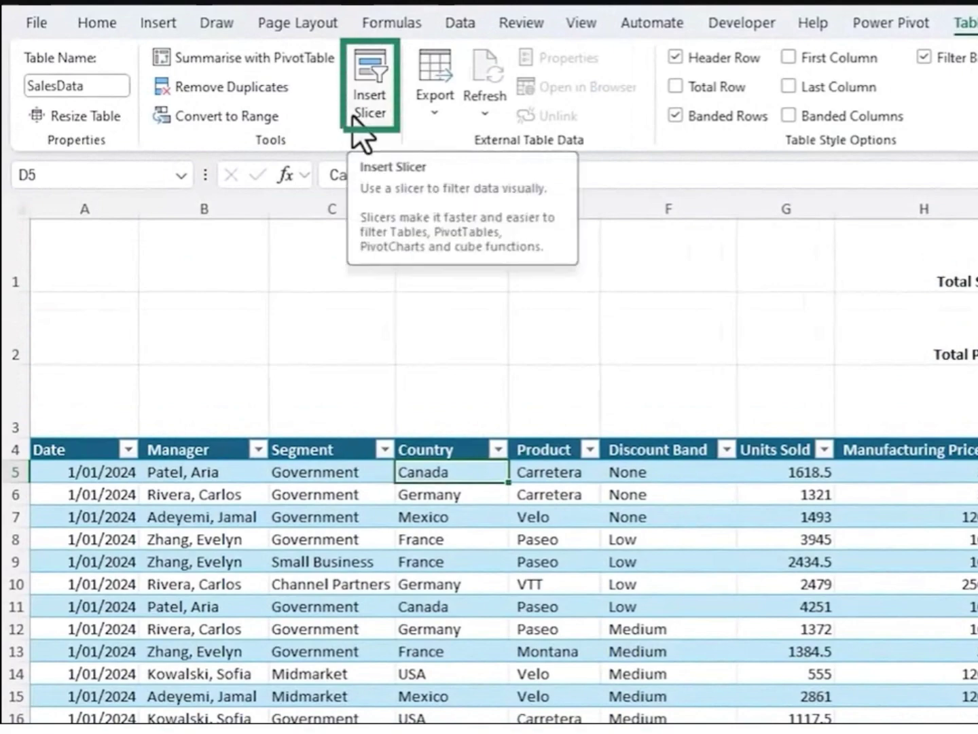
{"action": "left_click", "coordinate": [365, 101]}
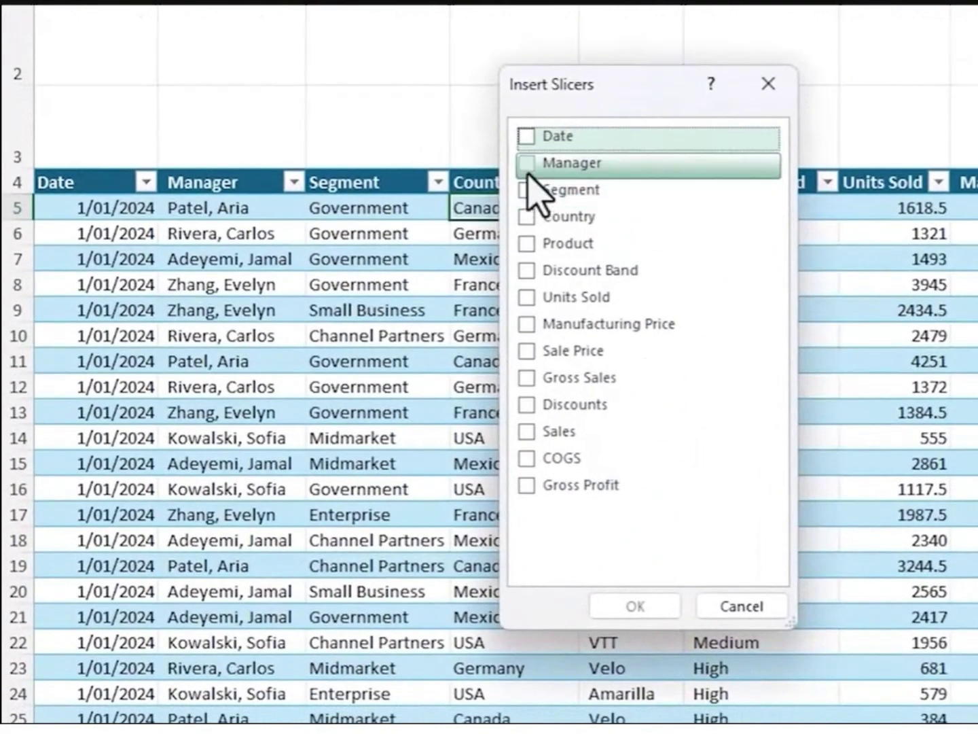
{"action": "left_click", "coordinate": [528, 166]}
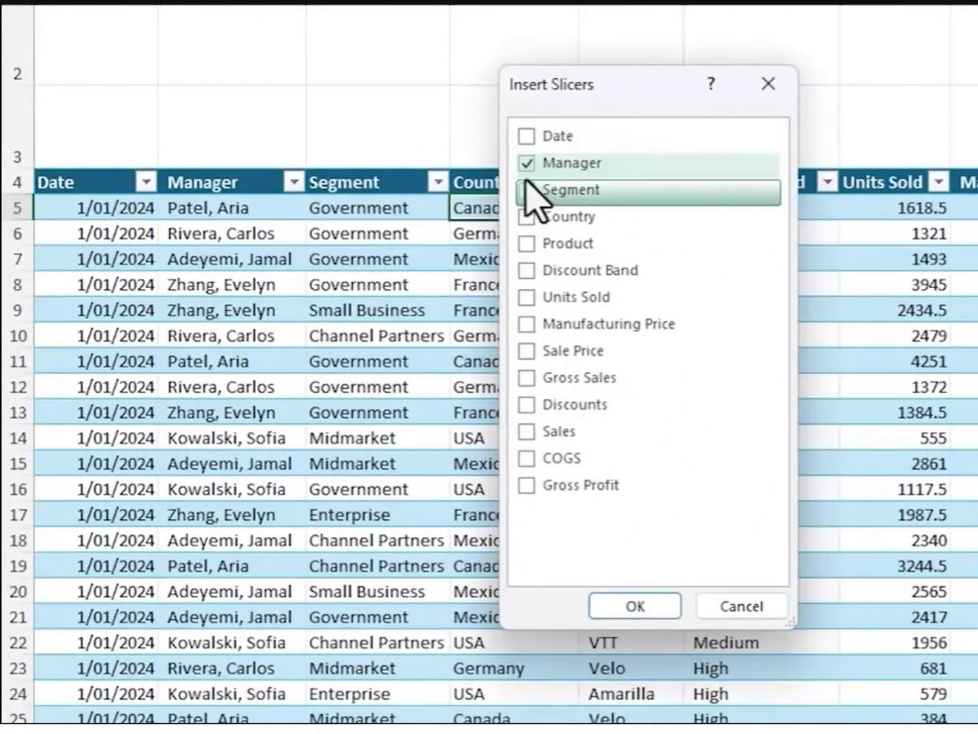
{"action": "left_click", "coordinate": [529, 193]}
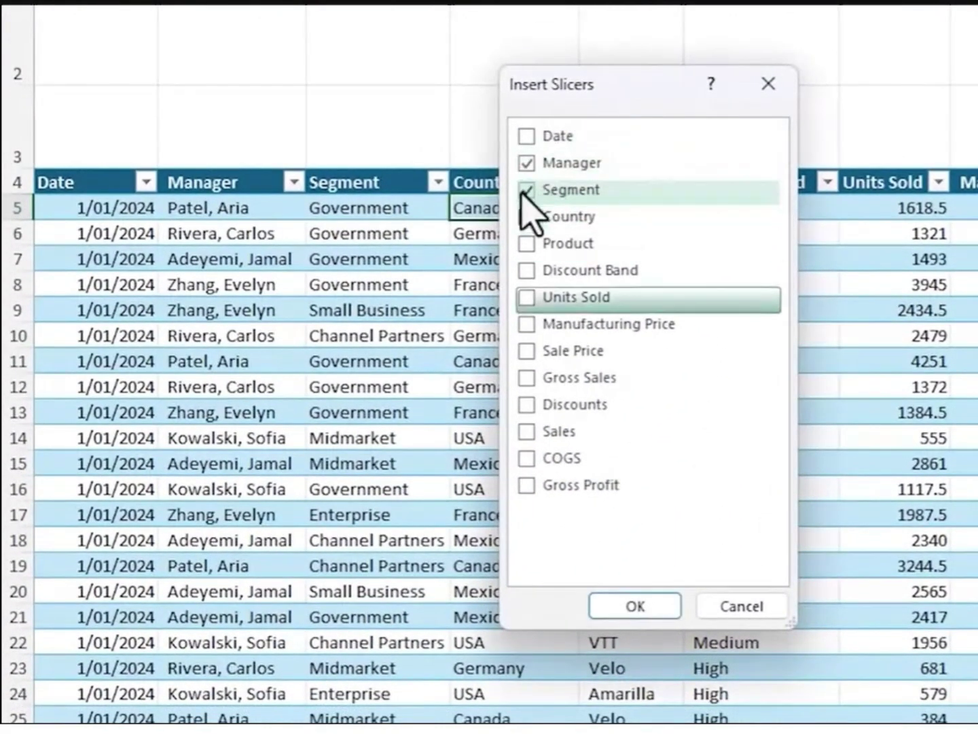
{"action": "left_click", "coordinate": [662, 608]}
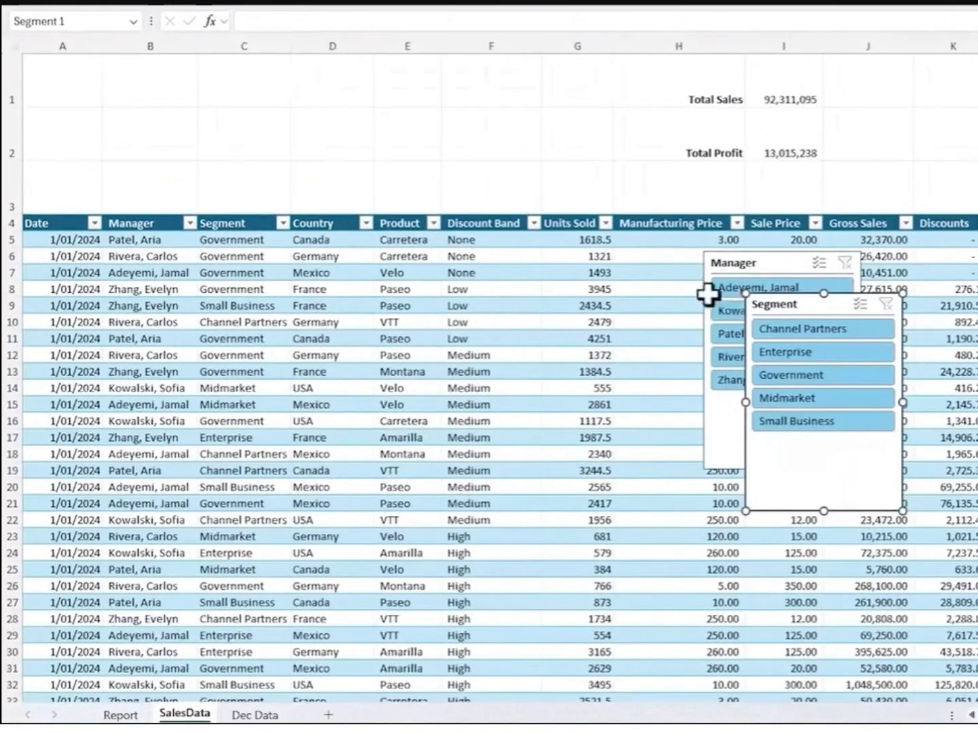
- Move both slicers to the top-left, shorten them, and place Segment beside Manager
{"action": "left_click", "coordinate": [774, 265], "text": "ctrl"}
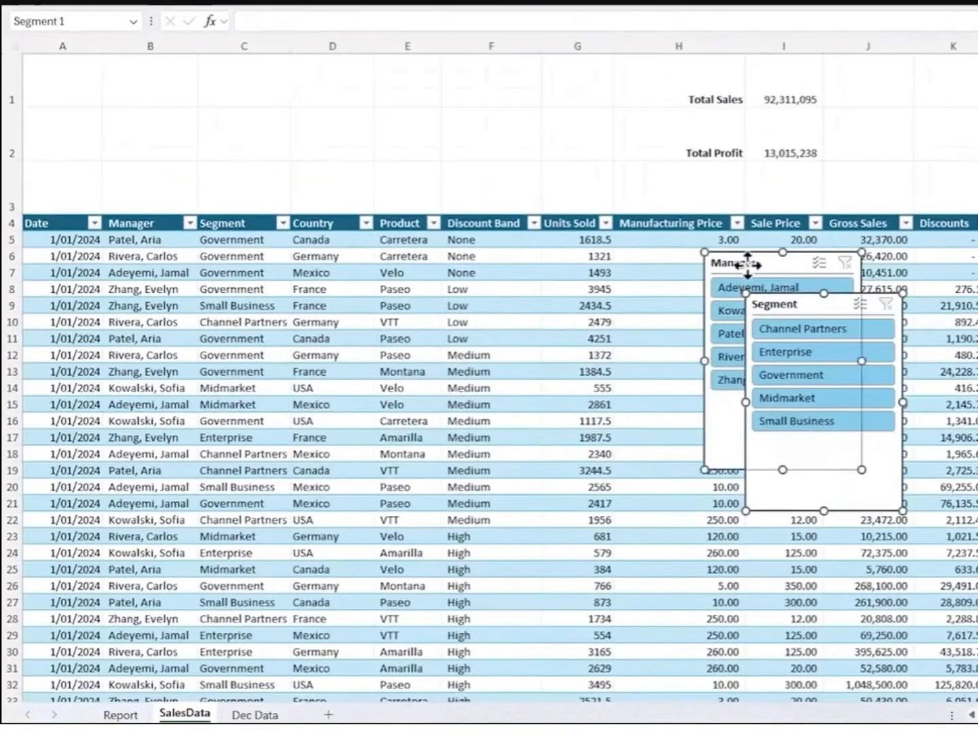
{"action": "left_click_drag", "start_coordinate": [772, 266], "coordinate": [103, 74]}
{"action": "left_click_drag", "start_coordinate": [117, 278], "coordinate": [118, 208]}
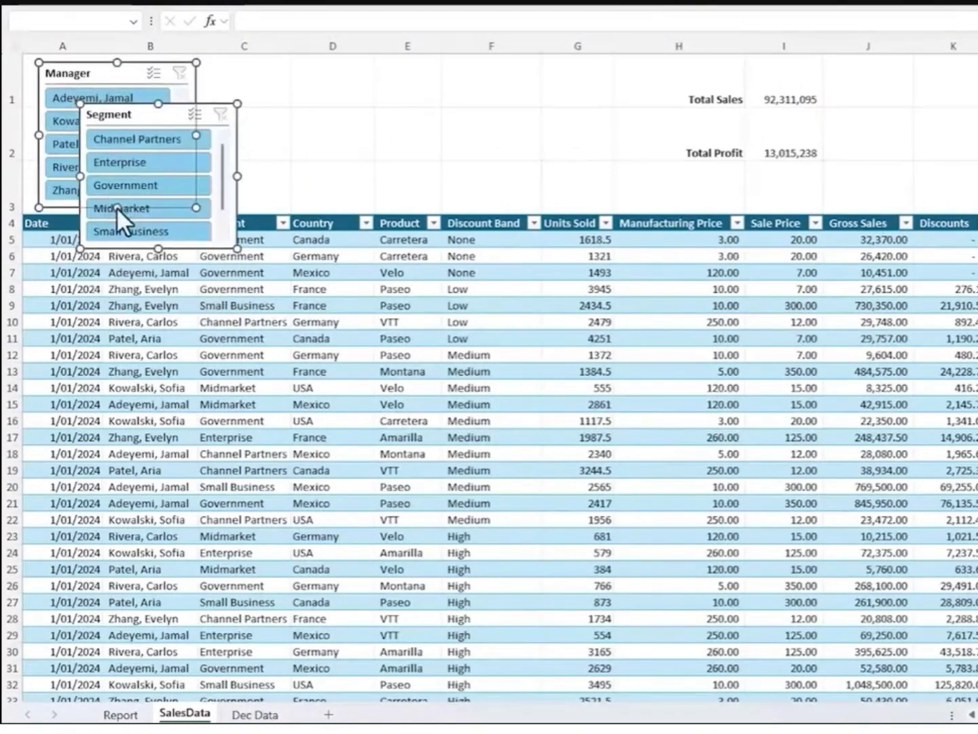
{"action": "left_click", "coordinate": [276, 126]}
{"action": "left_click_drag", "start_coordinate": [168, 113], "coordinate": [297, 71]}
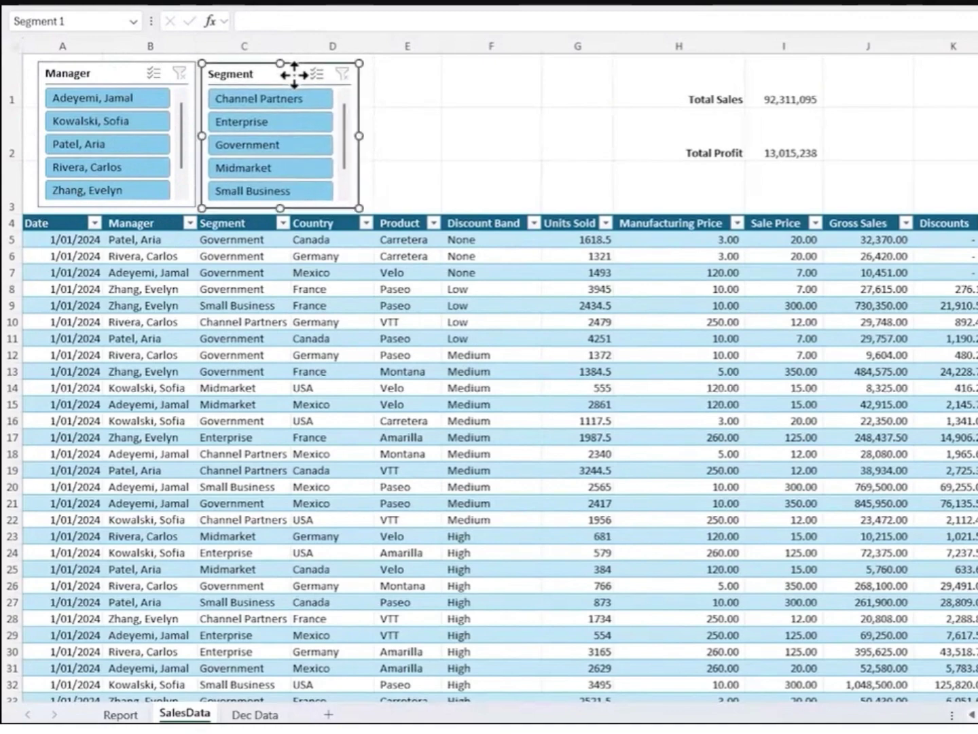
{"action": "left_click", "coordinate": [126, 71], "text": "ctrl"}
{"action": "left_click_drag", "start_coordinate": [115, 64], "coordinate": [114, 60]}
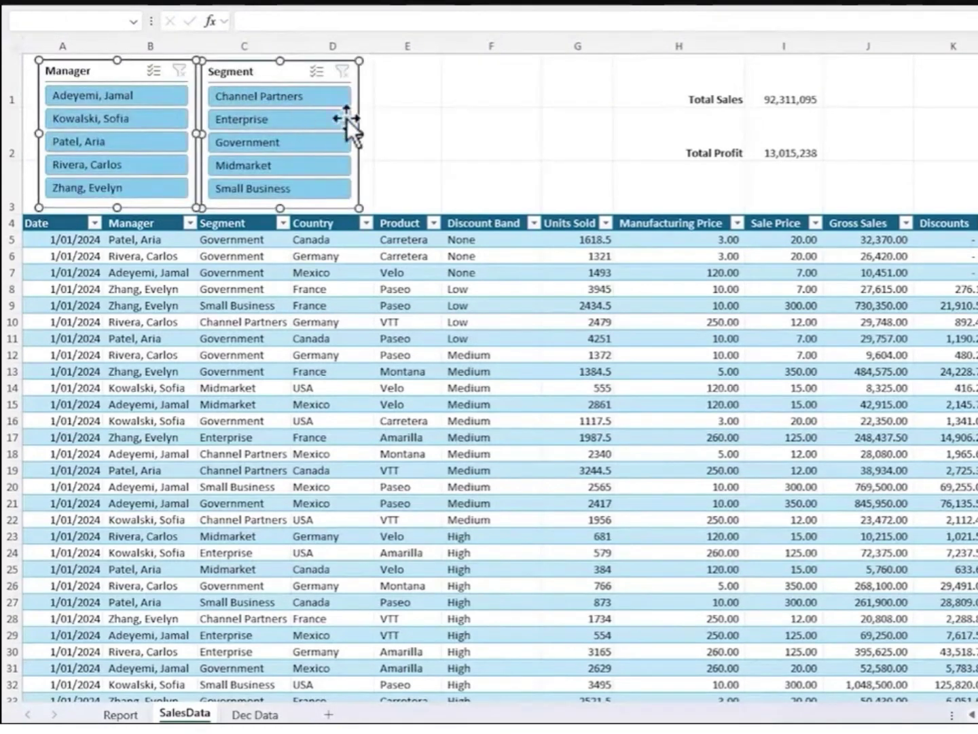
- Use the slicers to pick the second manager, then the Enterprise and Small Business segments
{"action": "left_click", "coordinate": [389, 129]}
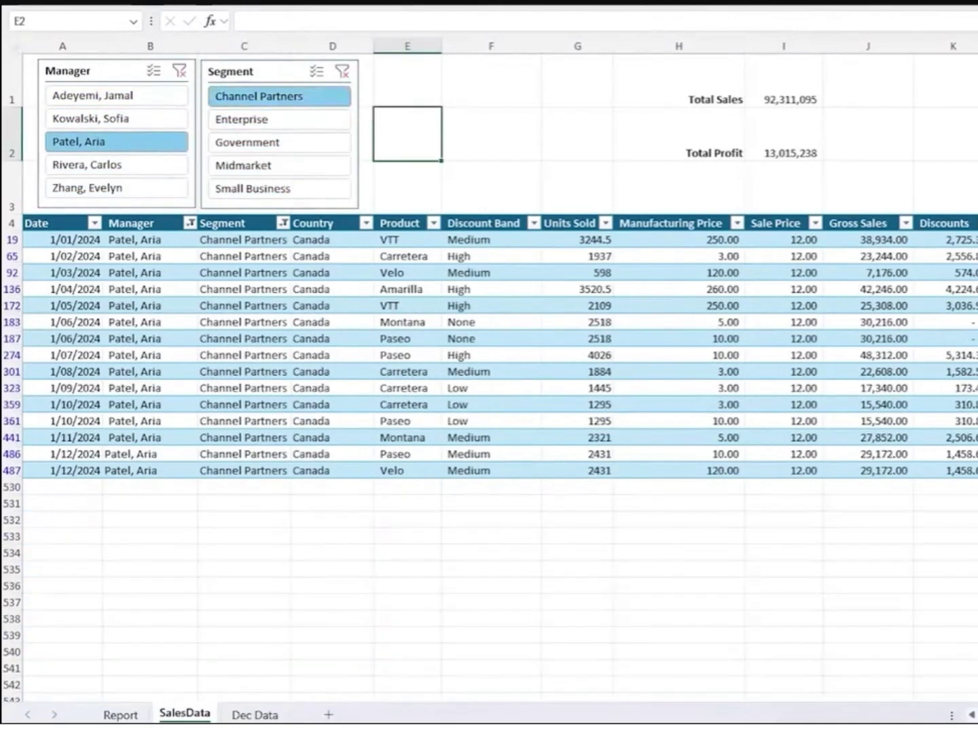
{"action": "left_click", "coordinate": [95, 95]}
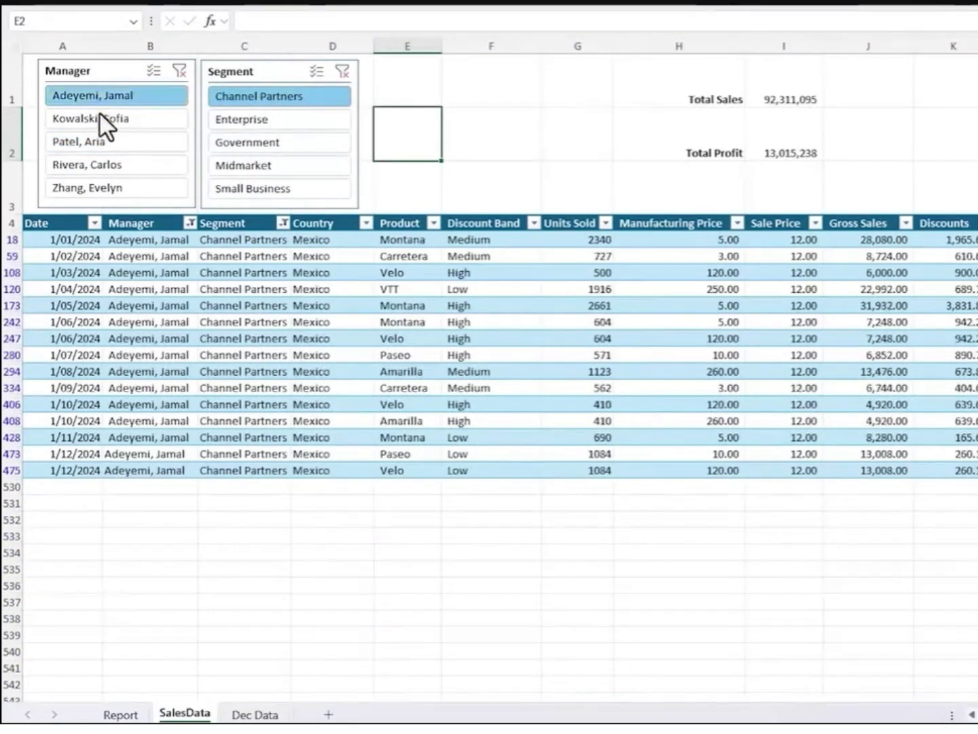
{"action": "left_click", "coordinate": [101, 118]}
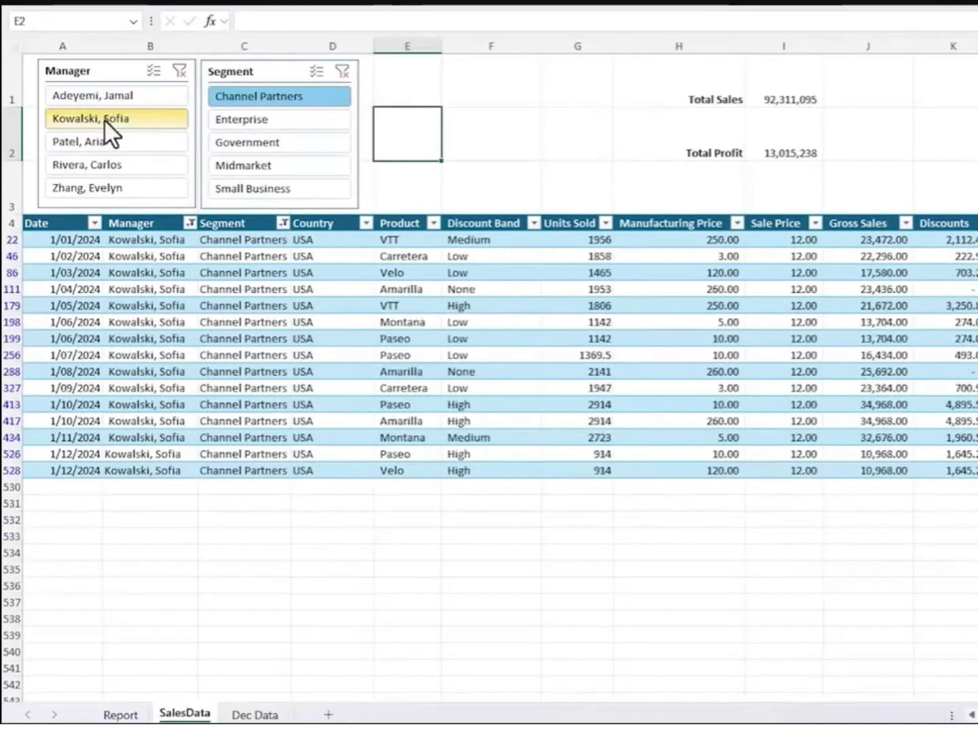
{"action": "left_click", "coordinate": [278, 126]}
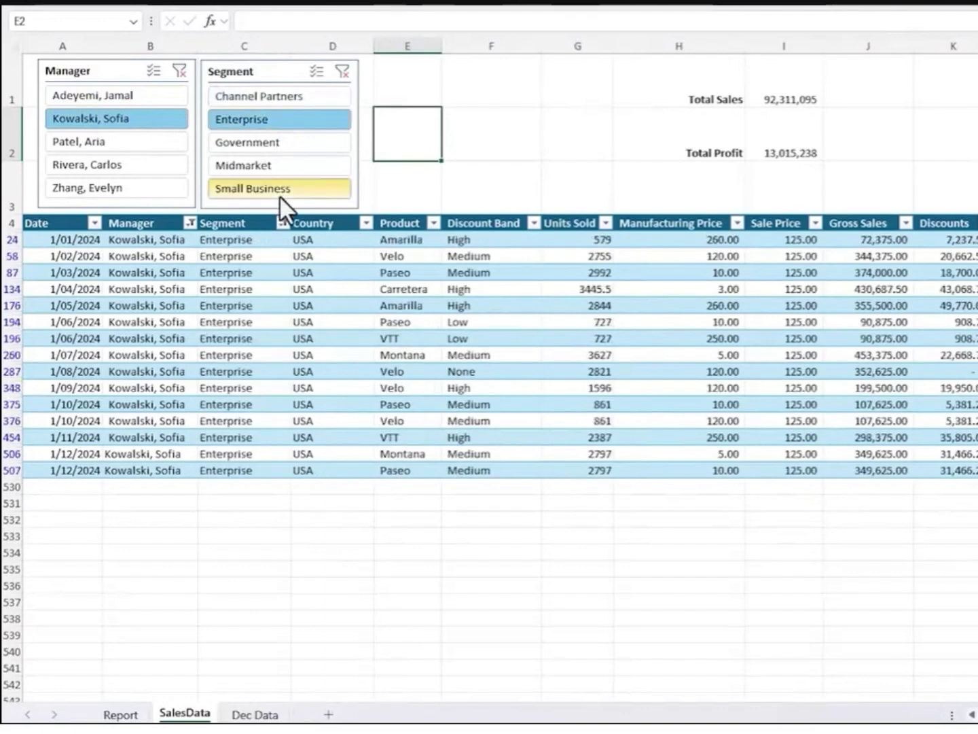
{"action": "left_click", "coordinate": [279, 190]}
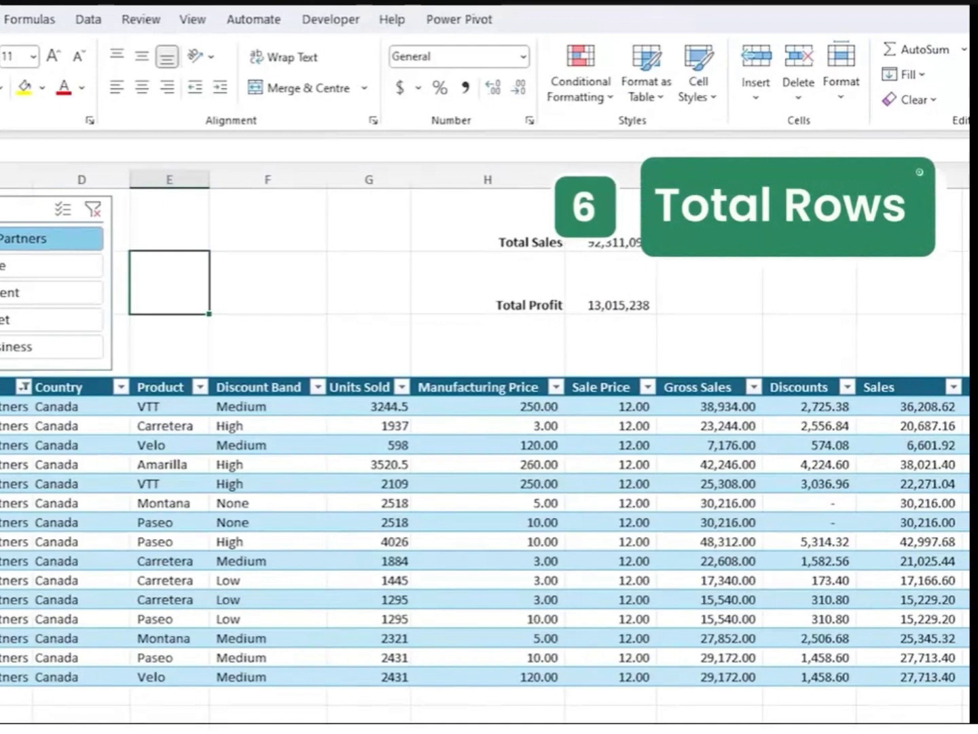
- Turn on the SalesData Total Row and select the Gross Profit total of 275,923.38
{"action": "left_click", "coordinate": [201, 464]}
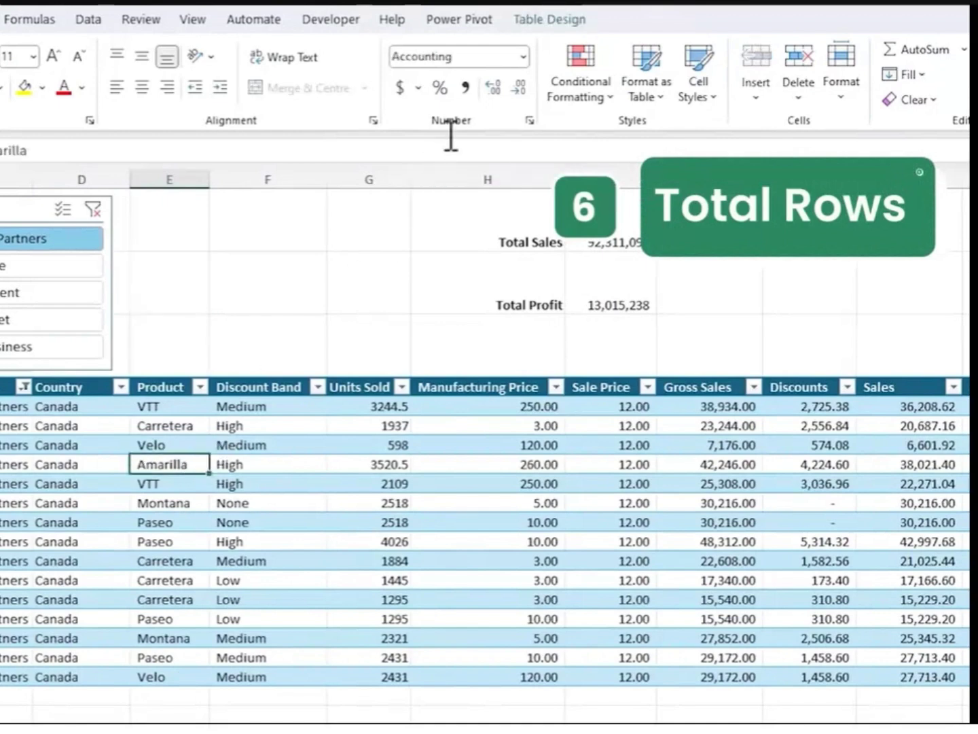
{"action": "left_click", "coordinate": [525, 31]}
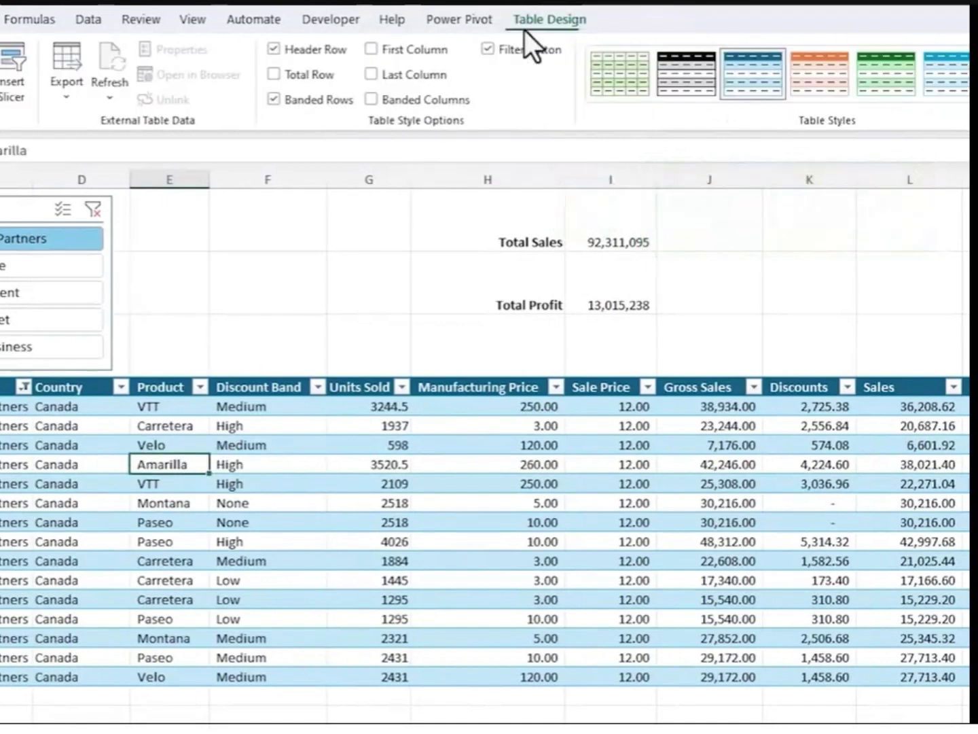
{"action": "left_click", "coordinate": [273, 76]}
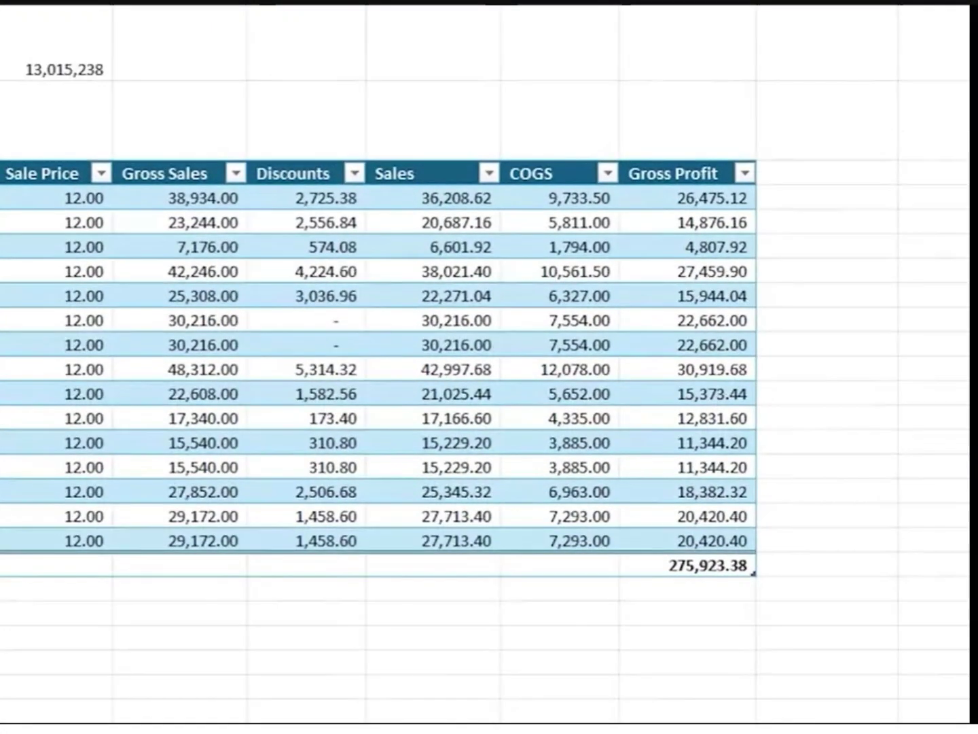
{"action": "left_click", "coordinate": [687, 570]}
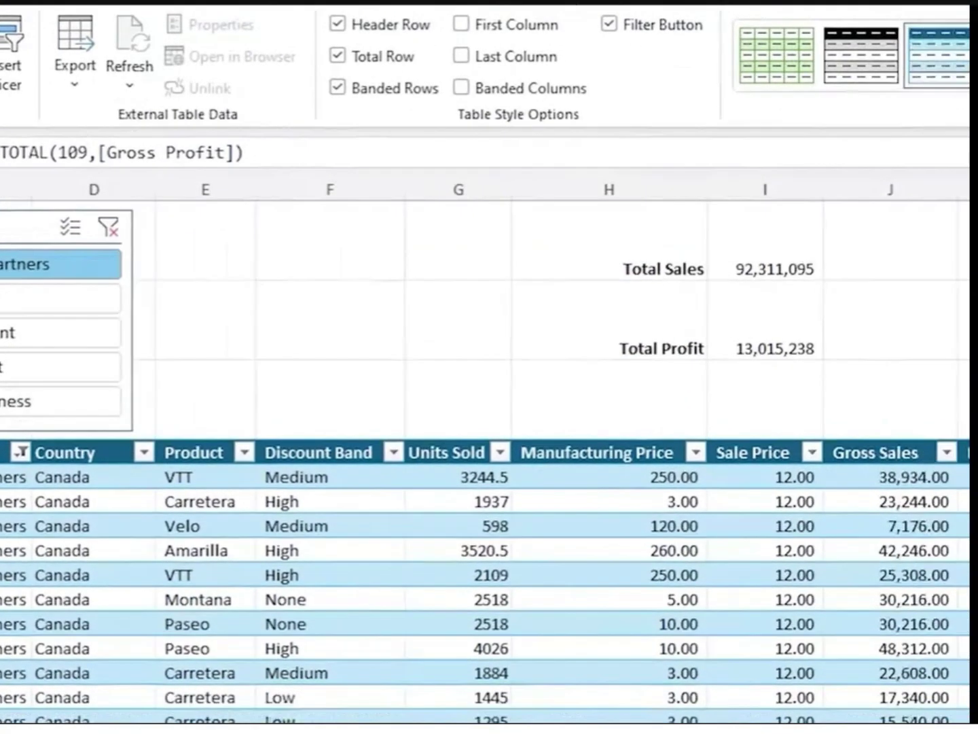
- Set the COGS total-row cell to Sum, giving 100,719.00
{"action": "left_click", "coordinate": [977, 733]}
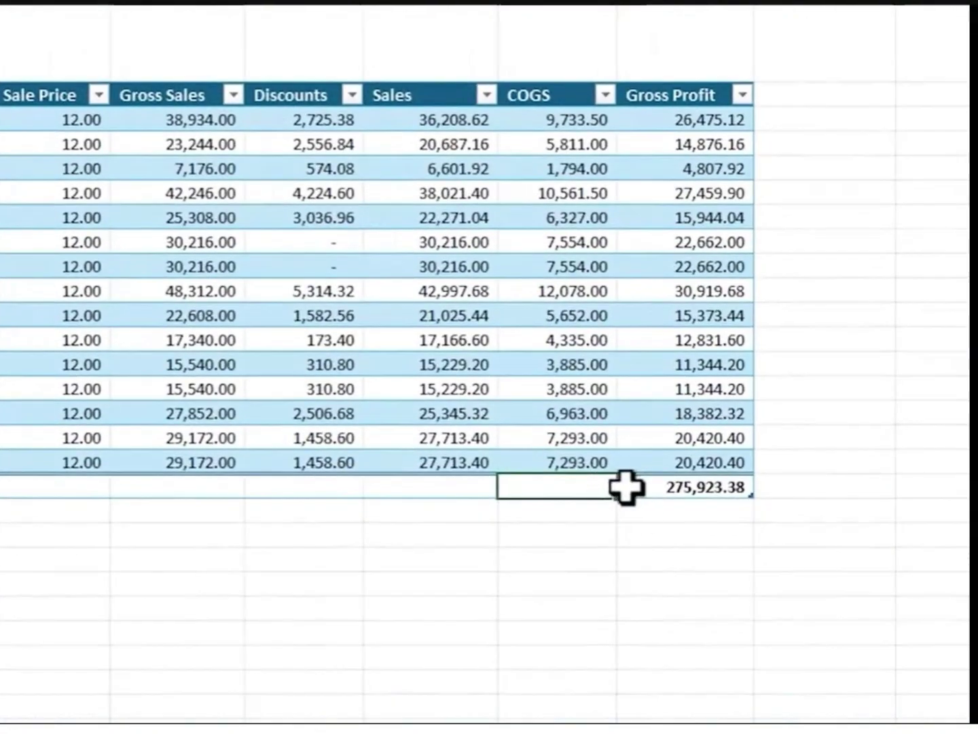
{"action": "left_click", "coordinate": [627, 487]}
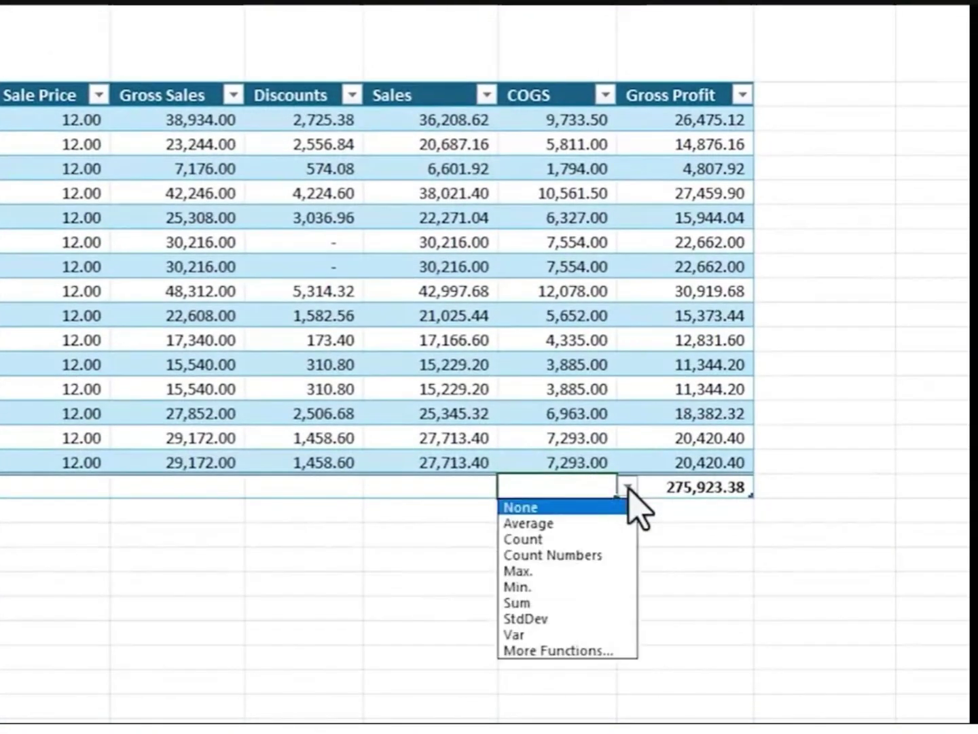
{"action": "key", "text": "Down"}
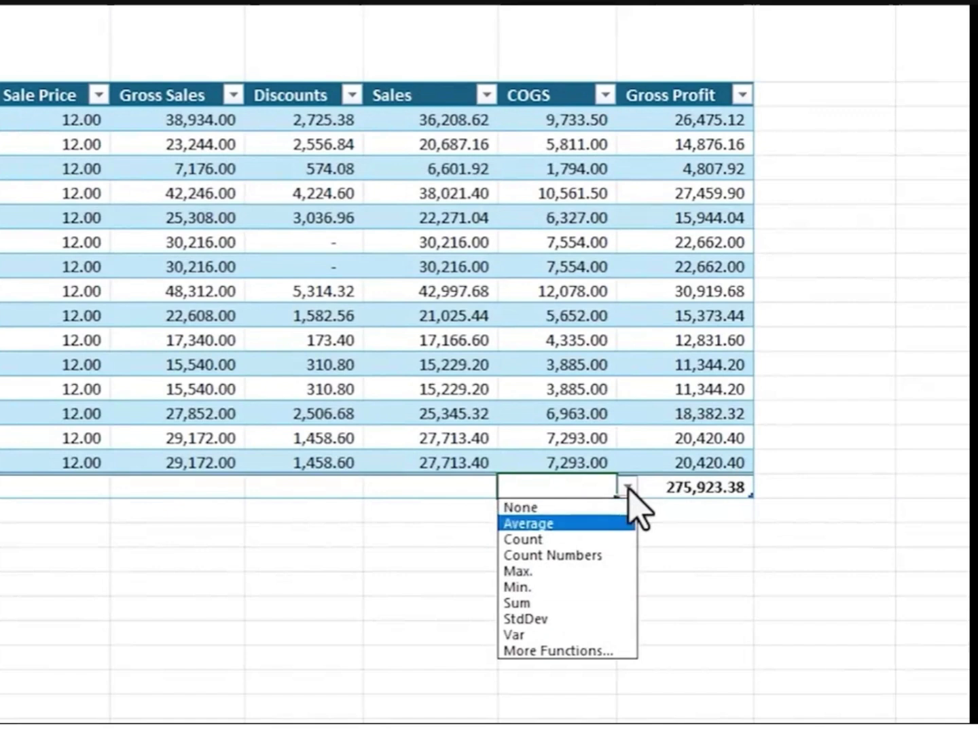
{"action": "key", "text": "Down"}
{"action": "key", "text": "Down"}
{"action": "key", "text": "Down"}
{"action": "key", "text": "Down"}
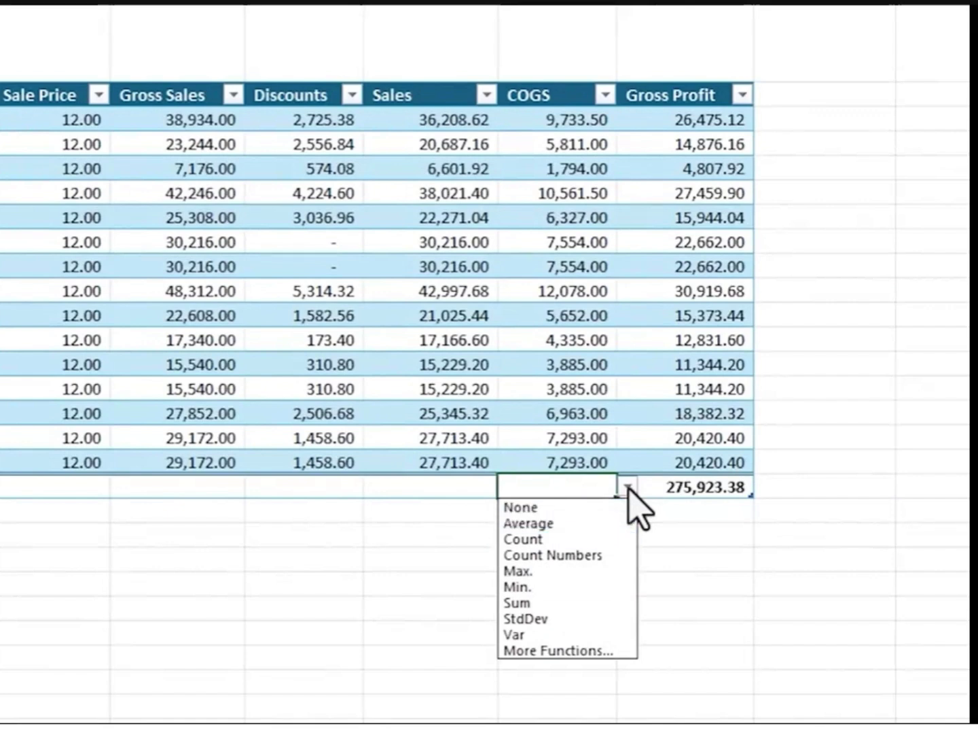
{"action": "key", "text": "Down"}
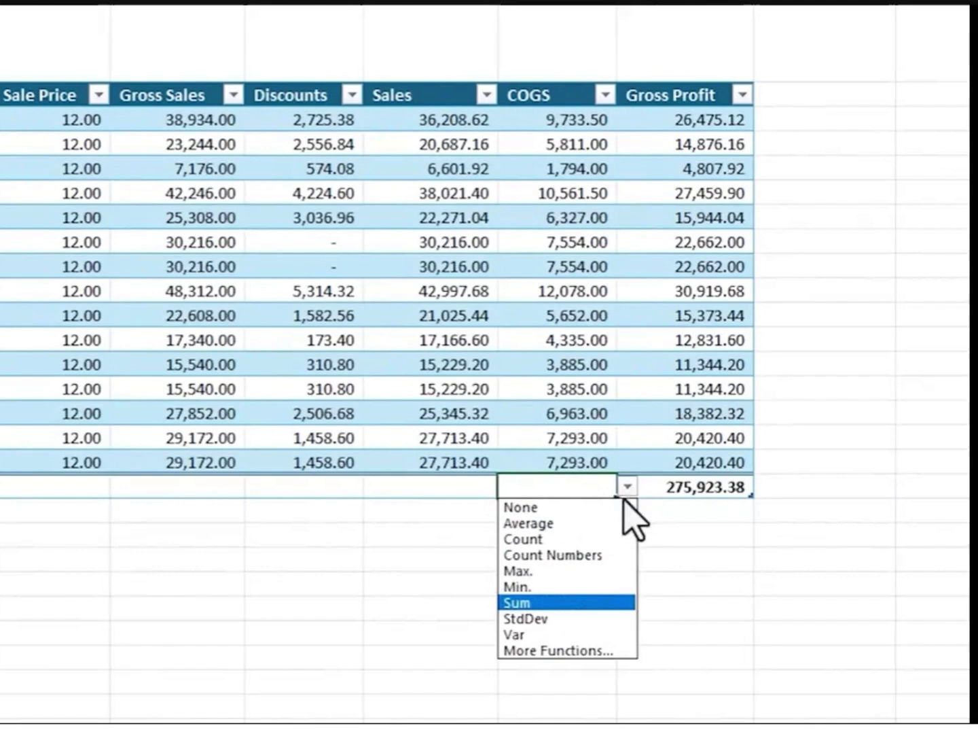
{"action": "left_click", "coordinate": [578, 603]}
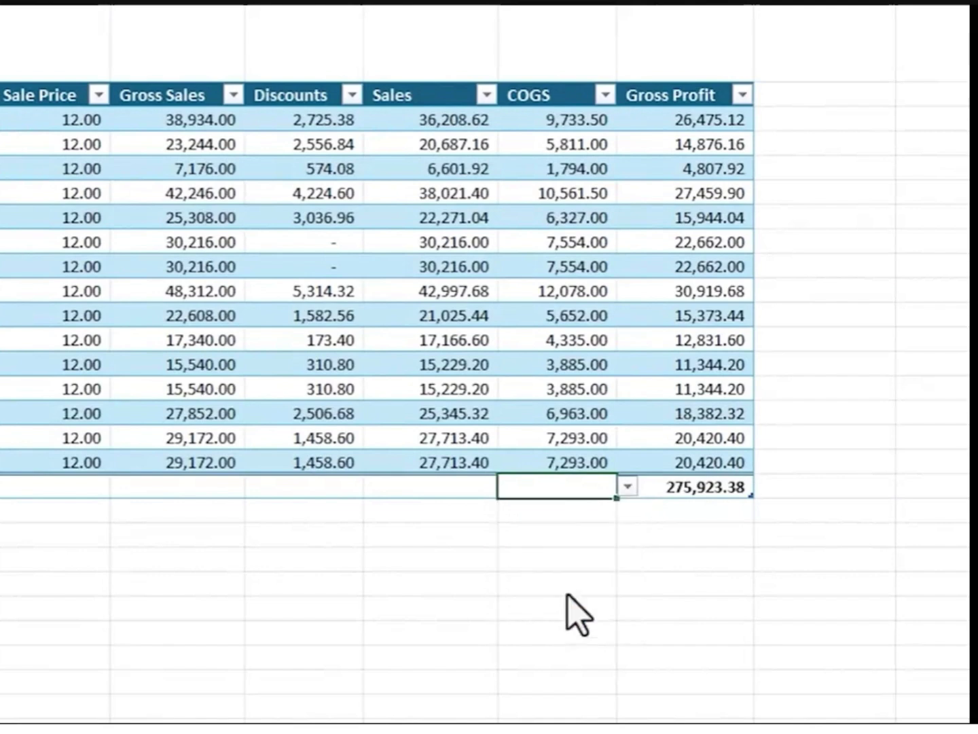
- Set the Sales total to Sum (376,642.38) and compare it with Total Sales 92,311,095
{"action": "left_click", "coordinate": [479, 492]}
{"action": "left_click", "coordinate": [509, 486]}
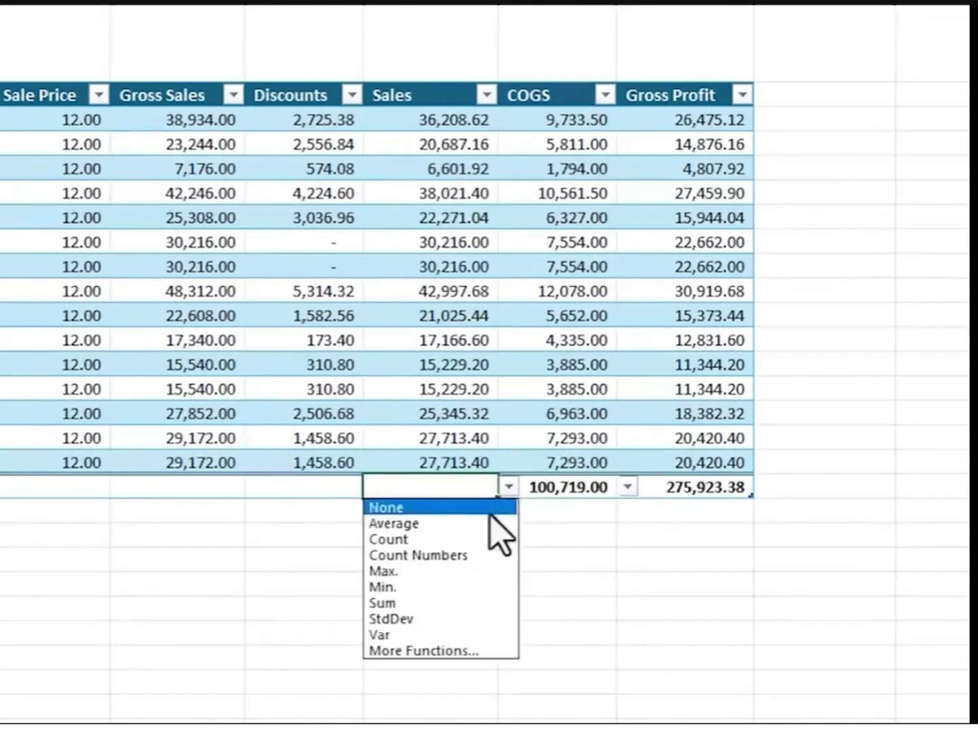
{"action": "left_click", "coordinate": [418, 600]}
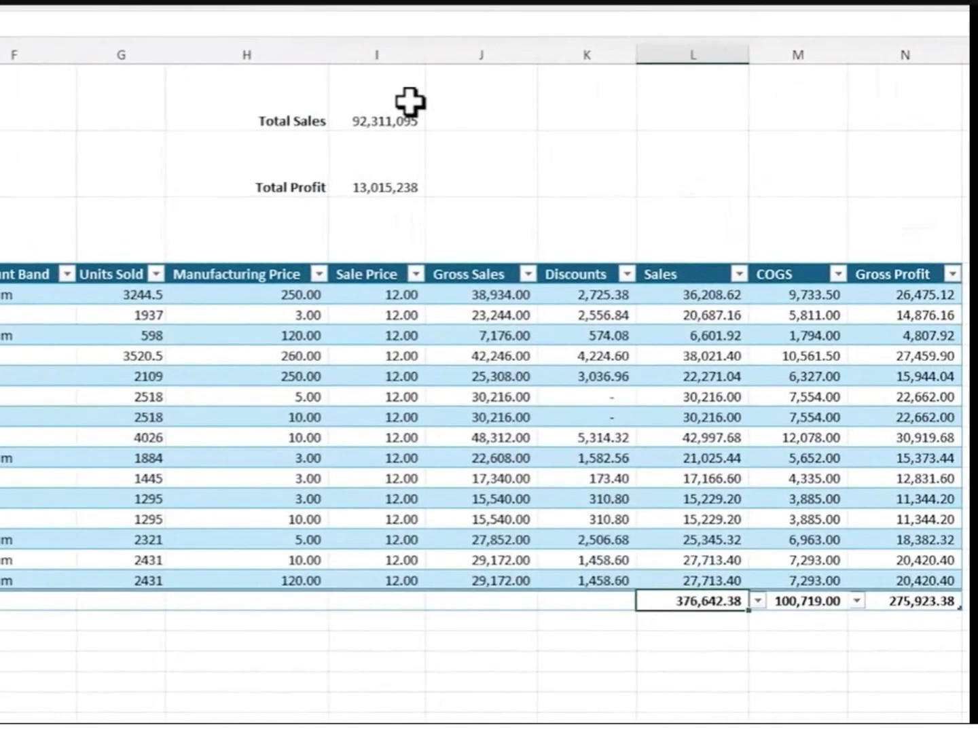
{"action": "left_click", "coordinate": [410, 102]}
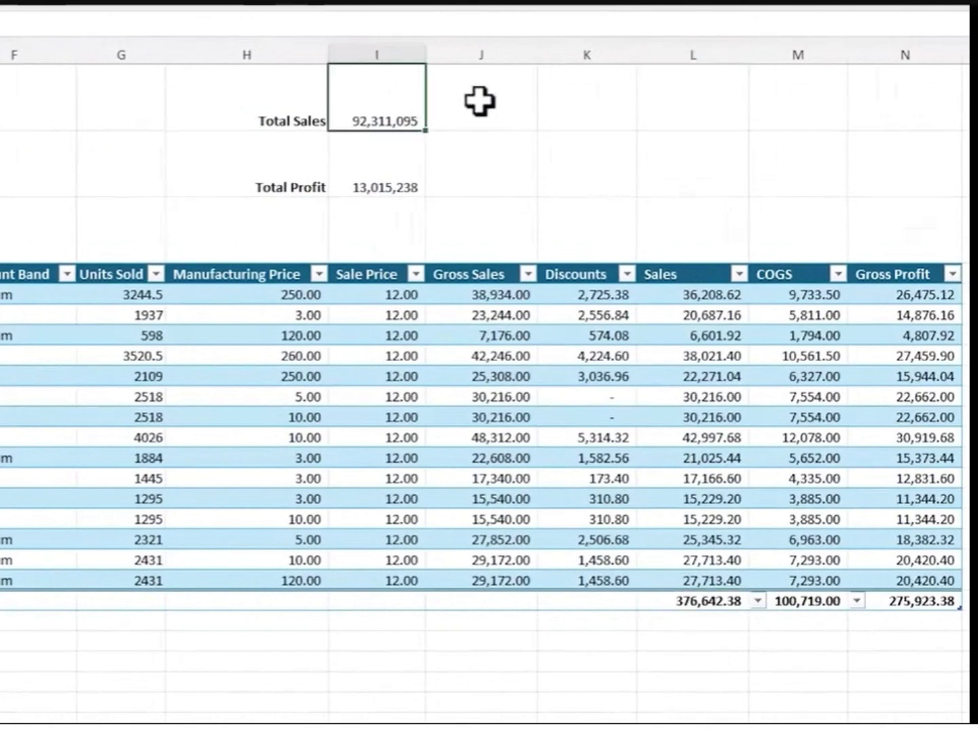
{"action": "left_click", "coordinate": [669, 602]}
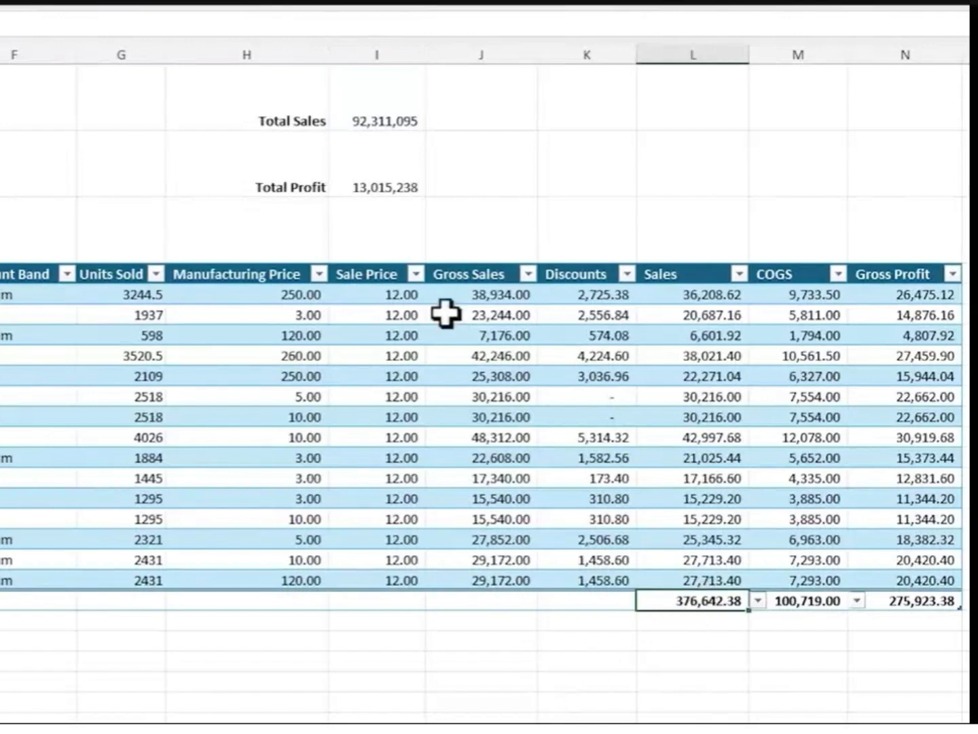
{"action": "left_click", "coordinate": [393, 102]}
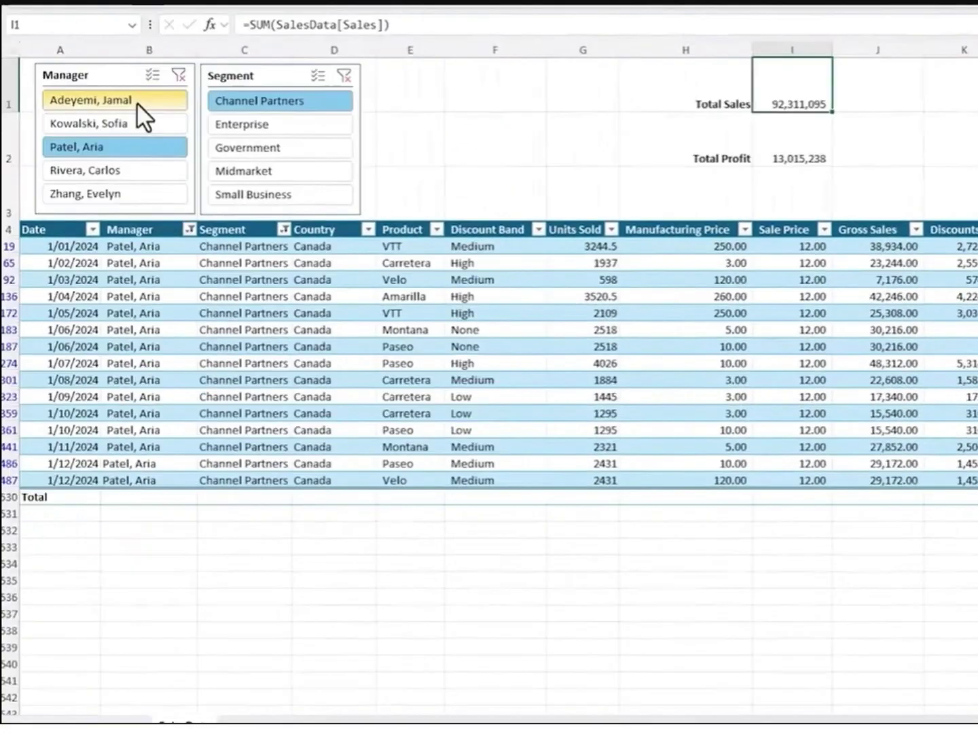
- Refilter the slicers to the fourth manager and the Small Business segment
{"action": "left_click", "coordinate": [139, 102]}
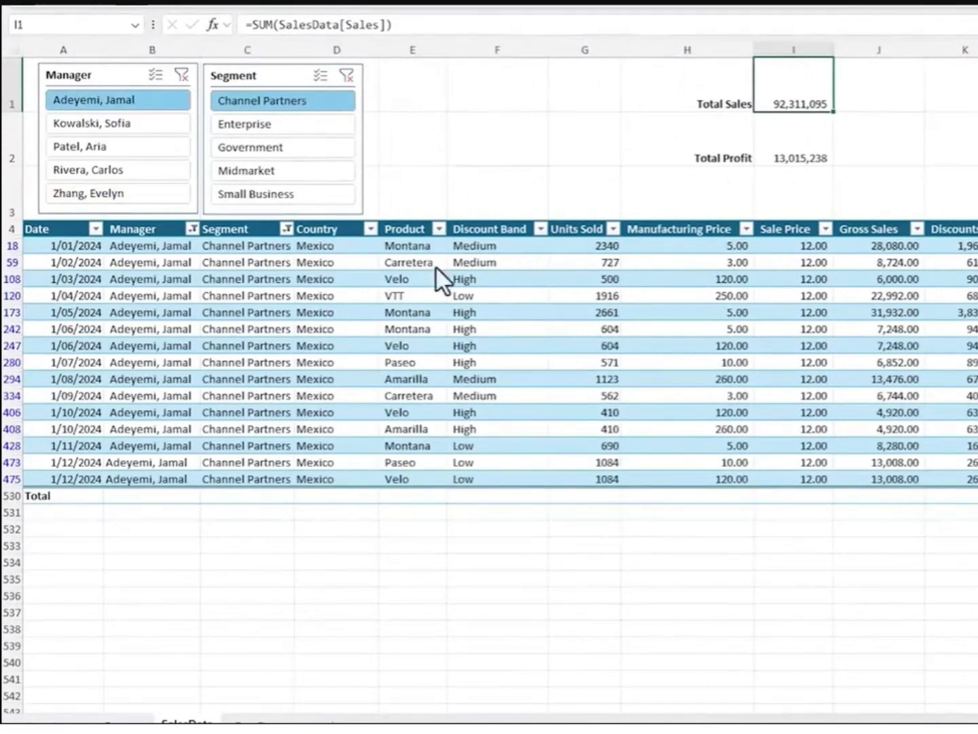
{"action": "left_click", "coordinate": [225, 170]}
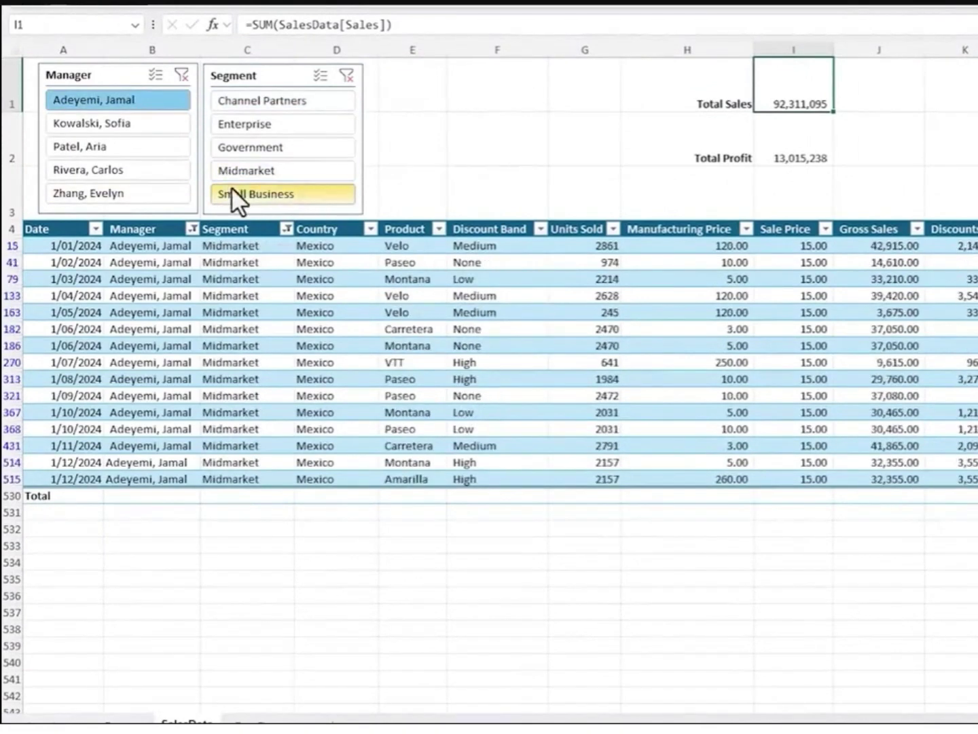
{"action": "left_click", "coordinate": [231, 188]}
{"action": "left_click", "coordinate": [149, 171]}
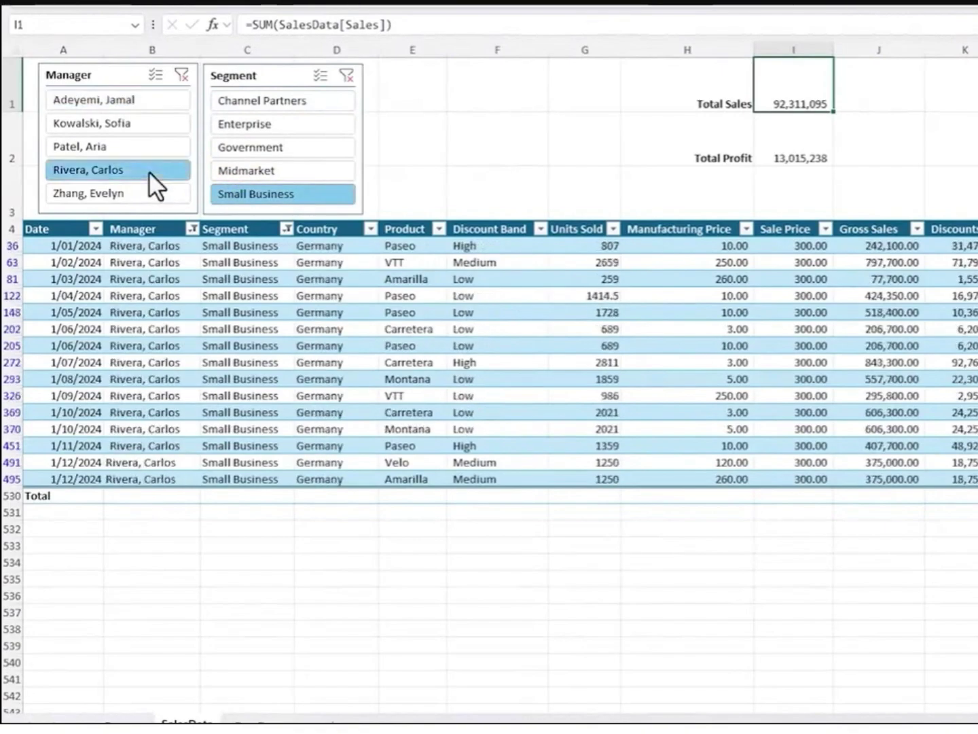